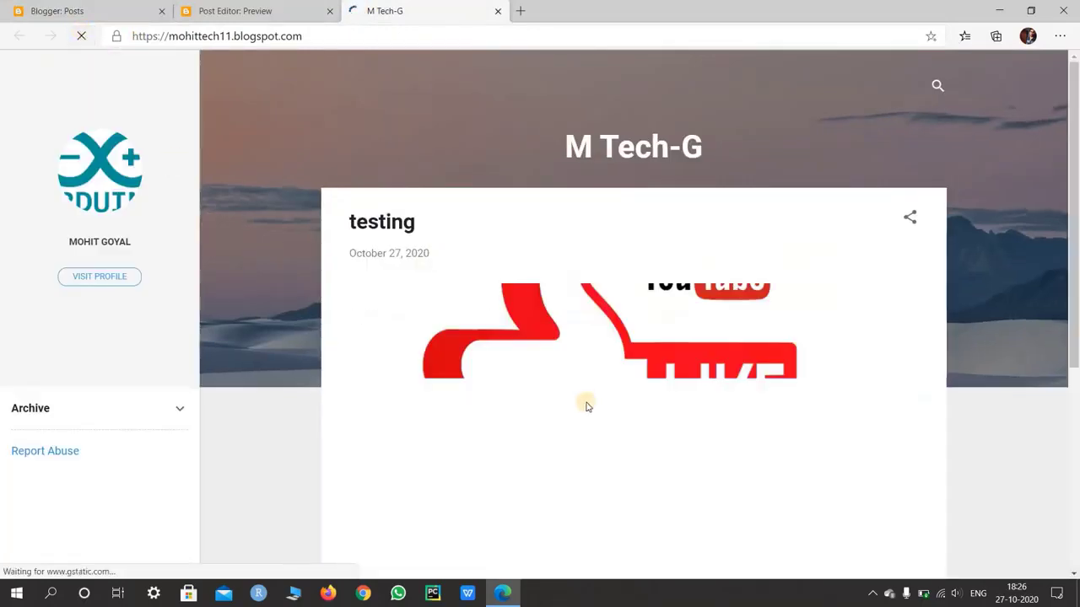
- Review the published testing post on the live blog and test its Youtube link
scroll(570, 405, down, 4)
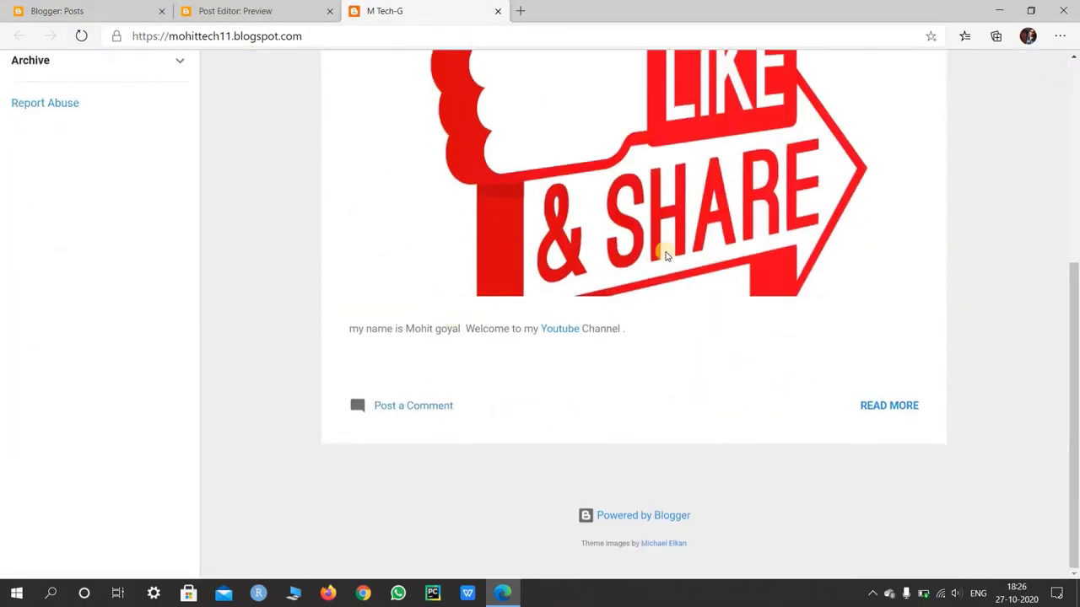
click(567, 334)
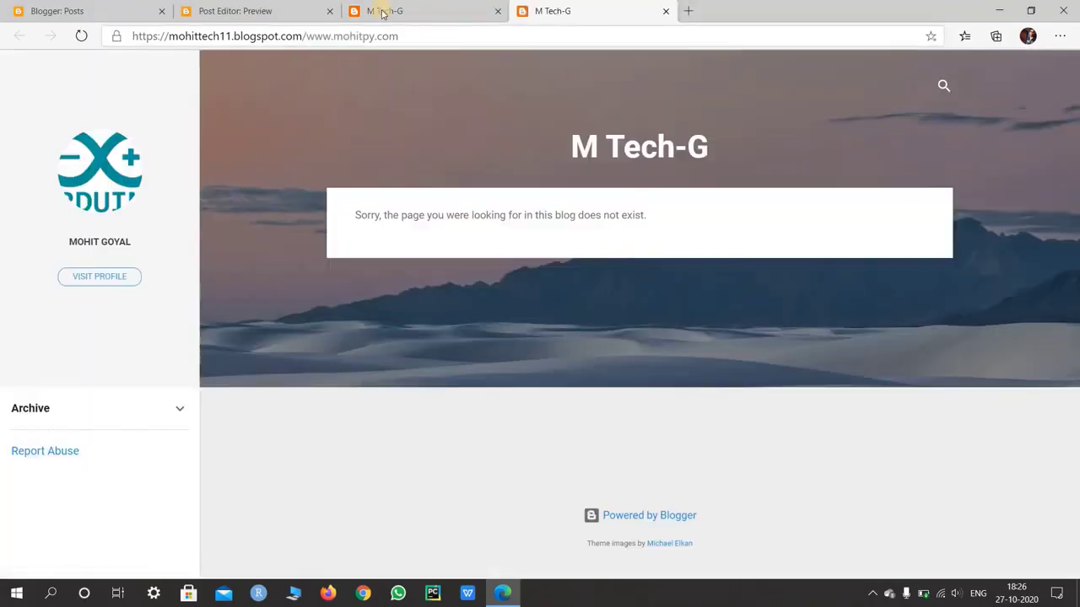
click(460, 10)
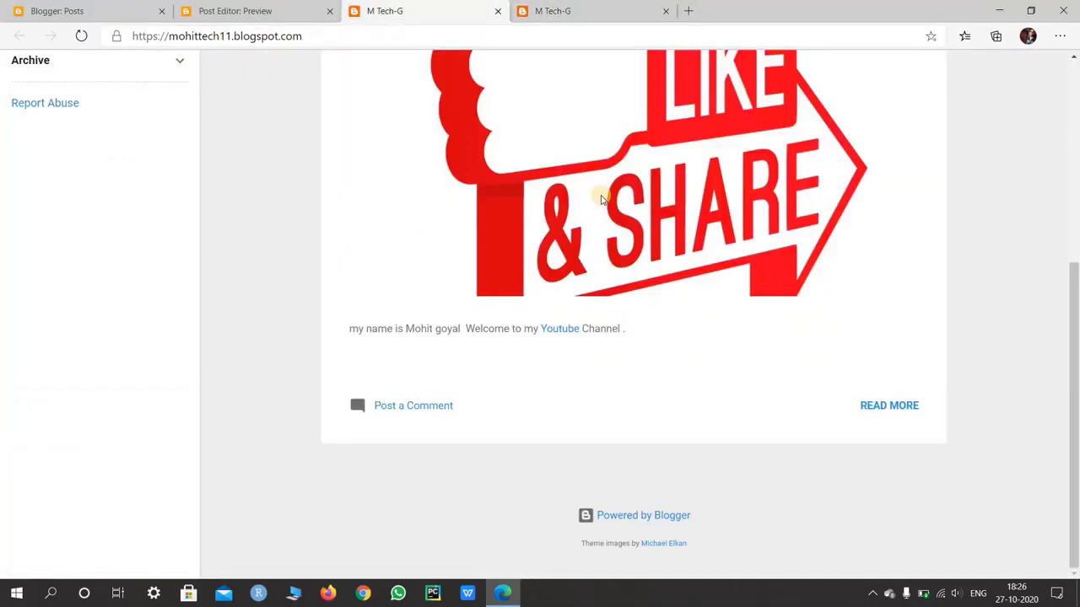
scroll(600, 360, up, 2)
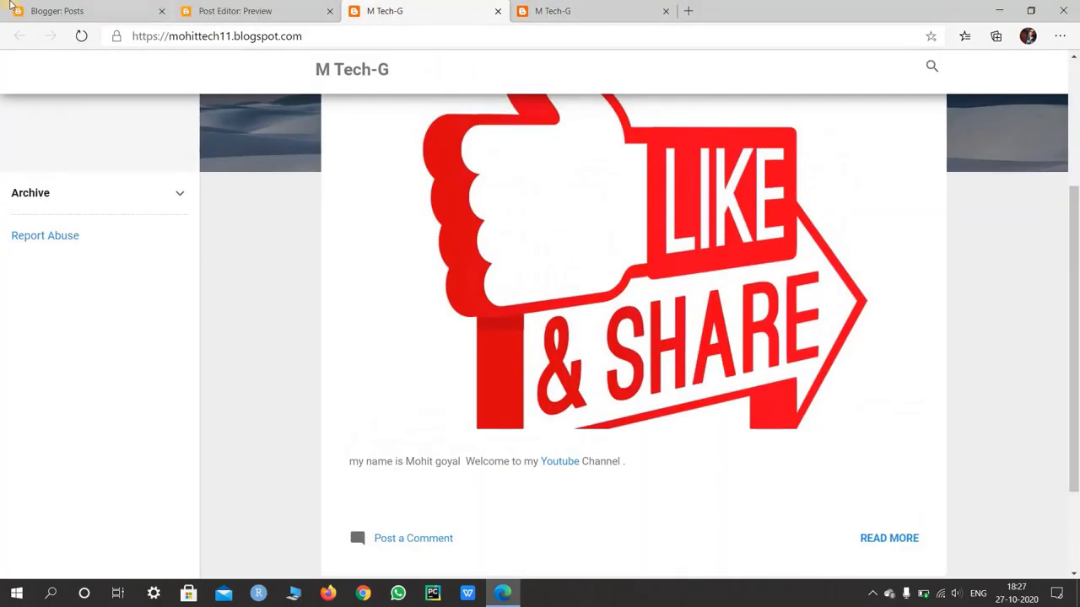
- Look through the blog's Stats, Comments, Earnings and Pages sections in the Blogger dashboard
click(12, 5)
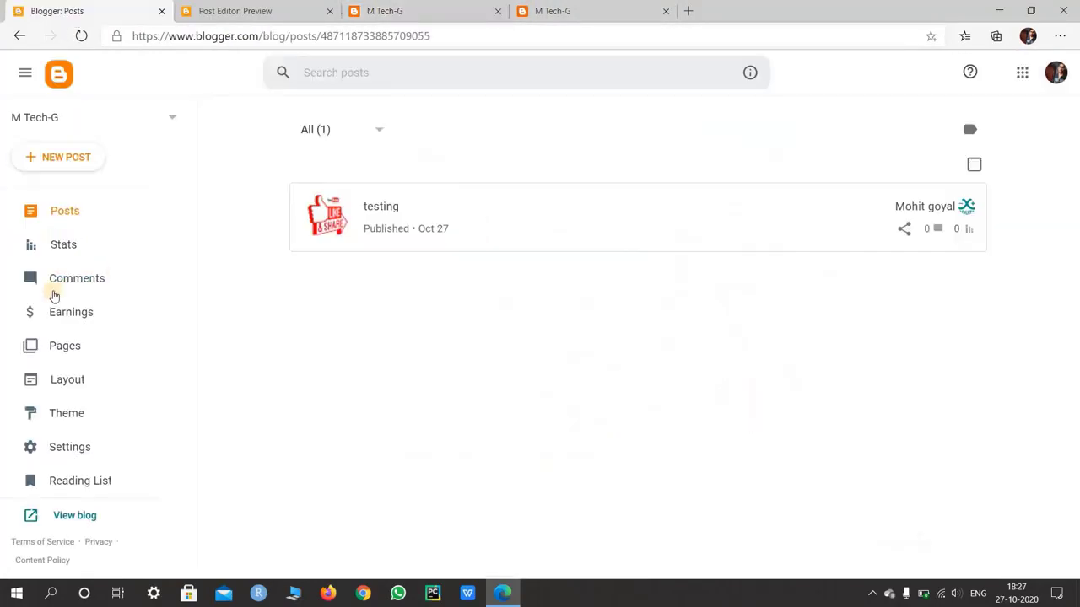
click(53, 244)
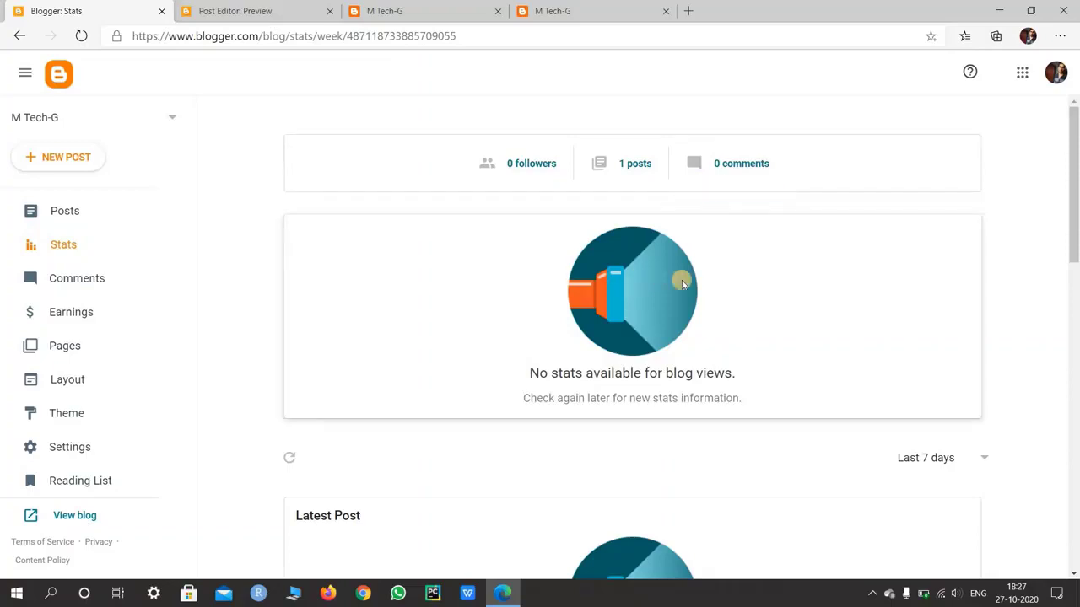
click(35, 289)
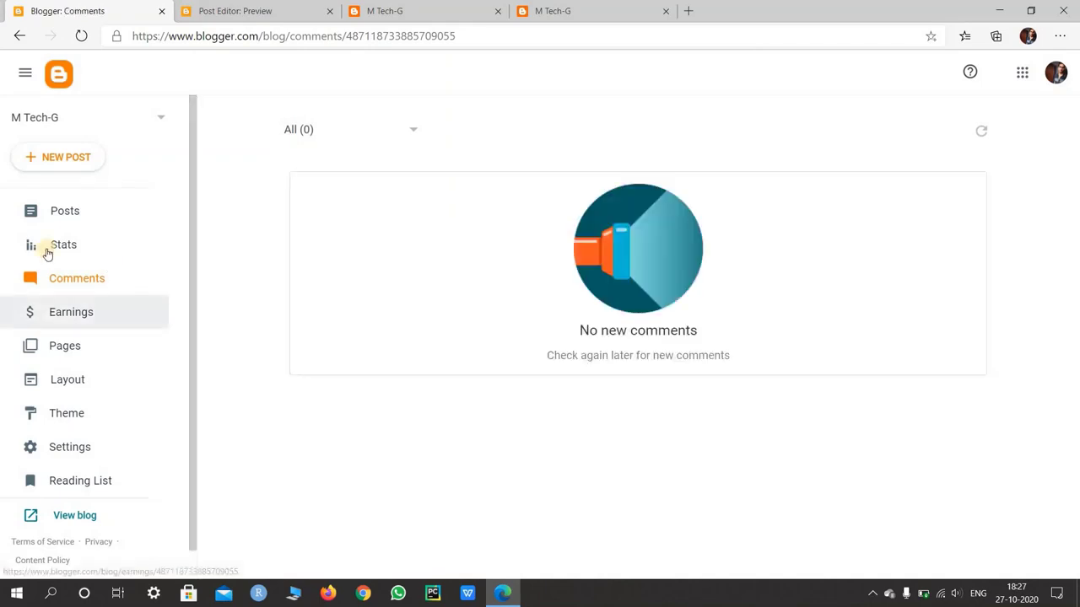
click(96, 316)
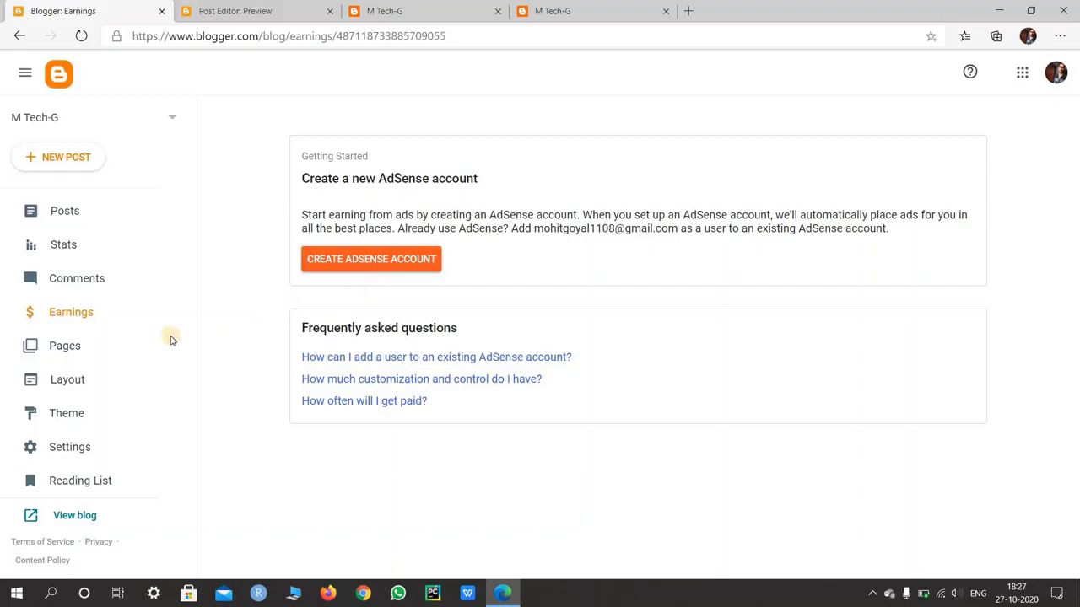
scroll(78, 325, down, 1)
click(68, 325)
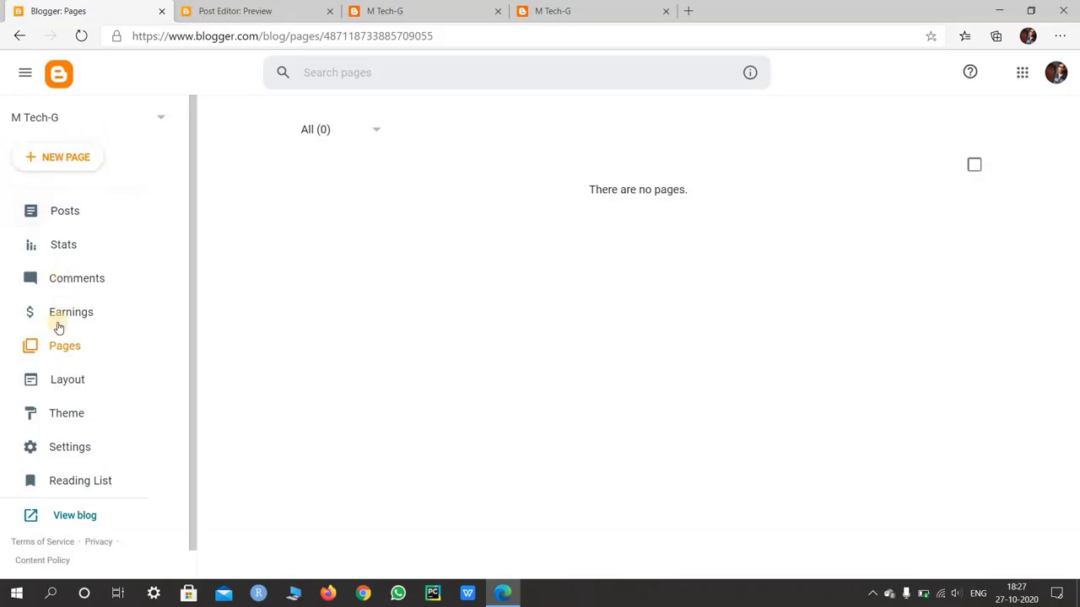
scroll(72, 346, down, 1)
- In the blog layout, change the About Me profile gadget's title to Know About ME and save it
click(87, 361)
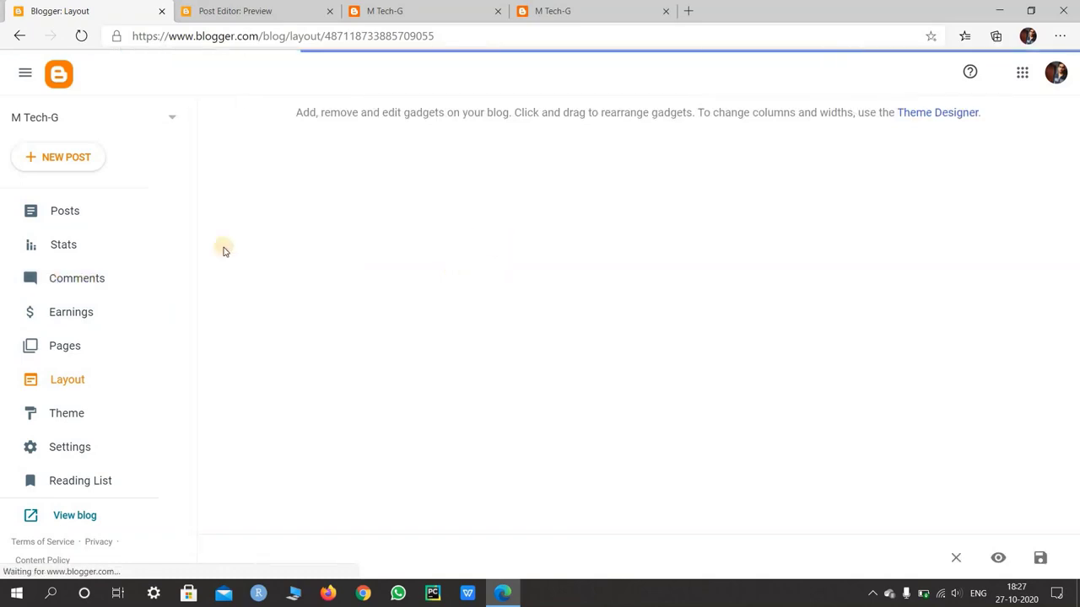
scroll(404, 261, down, 3)
scroll(401, 254, up, 3)
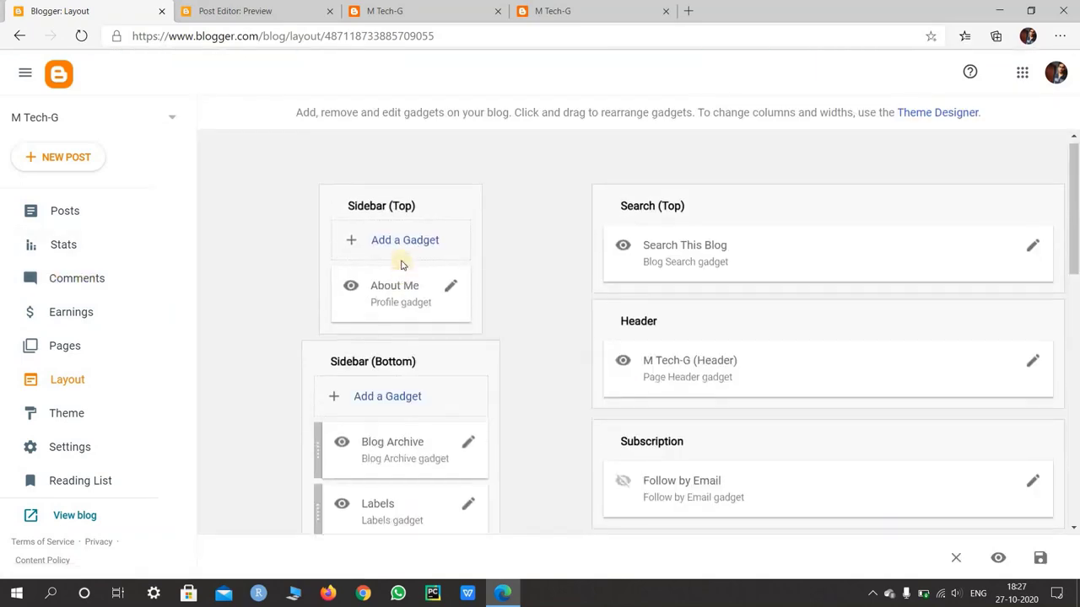
click(450, 296)
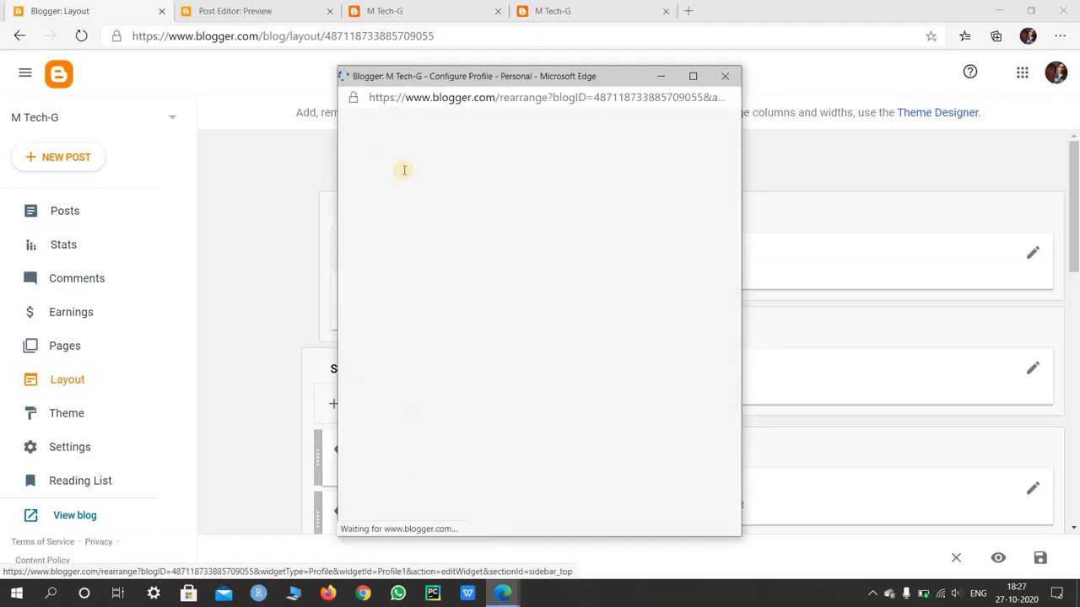
click(511, 273)
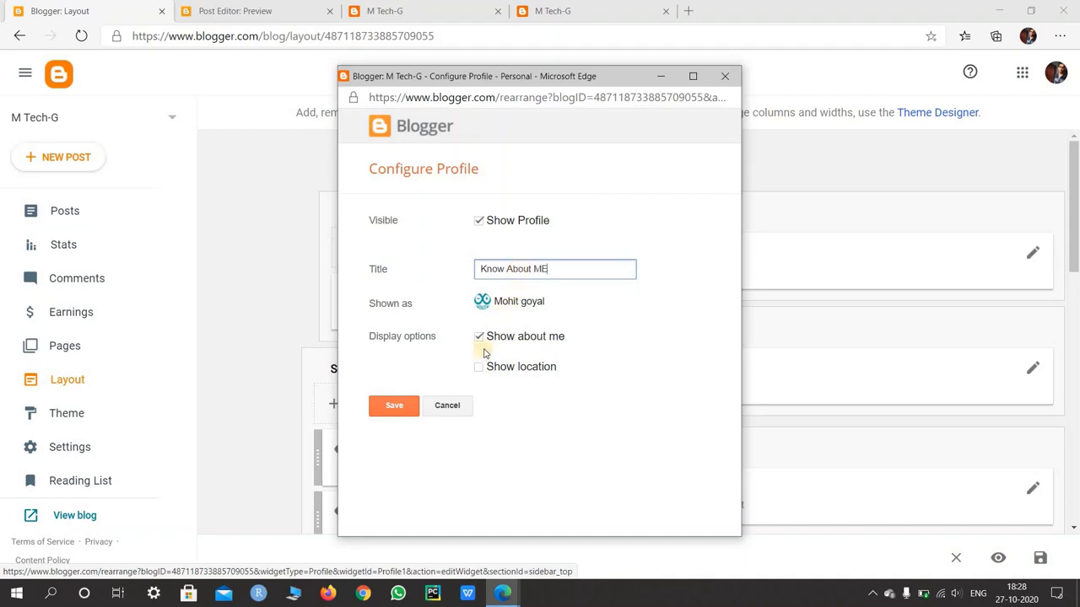
click(485, 309)
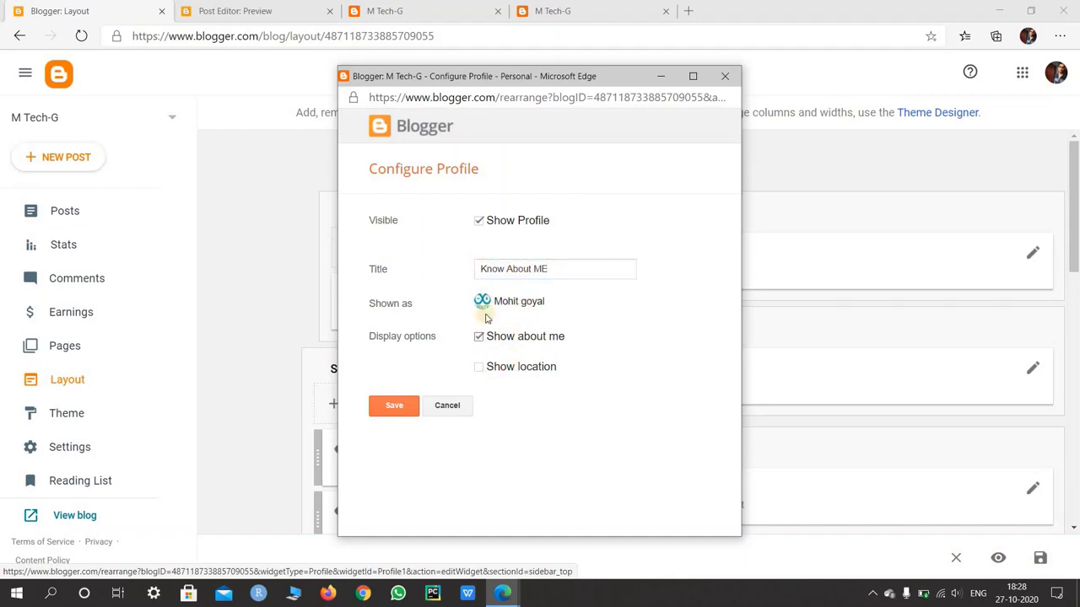
click(391, 413)
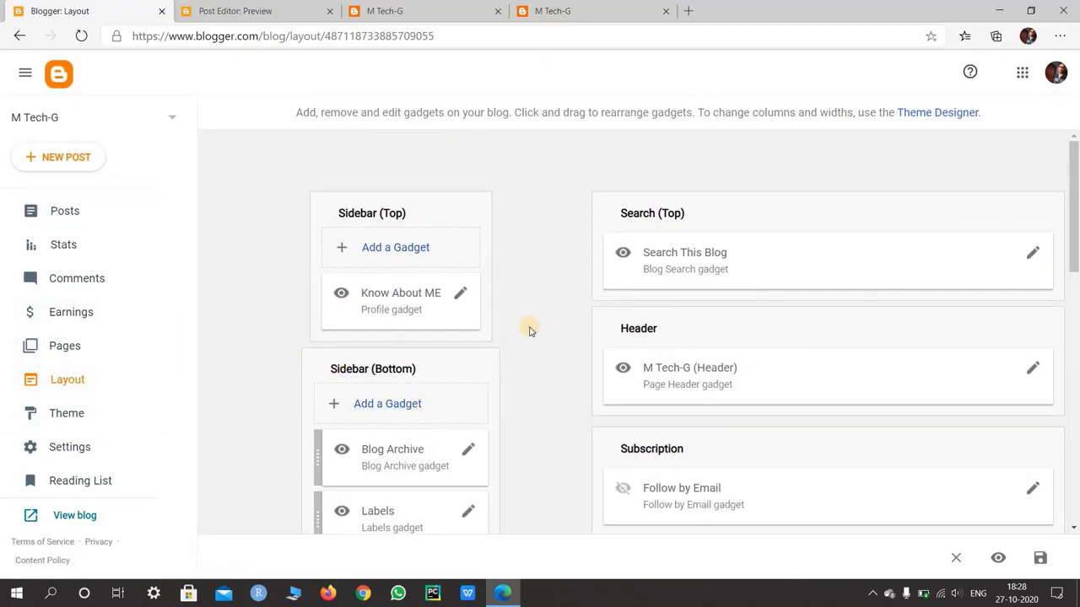
- Open the gadget list for Sidebar (Bottom) and examine which gadgets can be added
scroll(530, 331, down, 2)
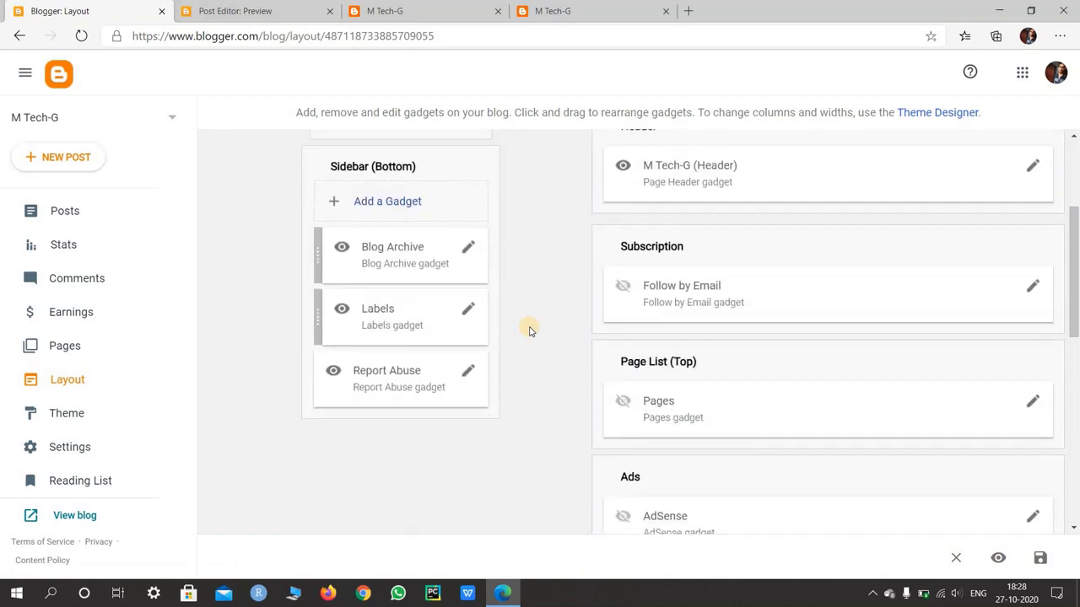
scroll(416, 303, up, 1)
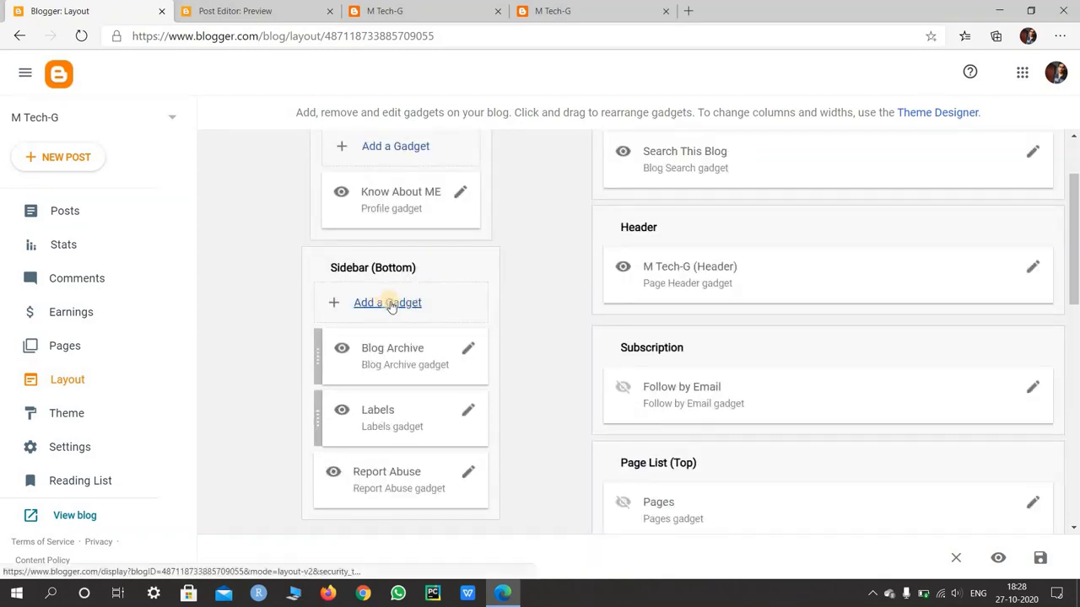
click(390, 304)
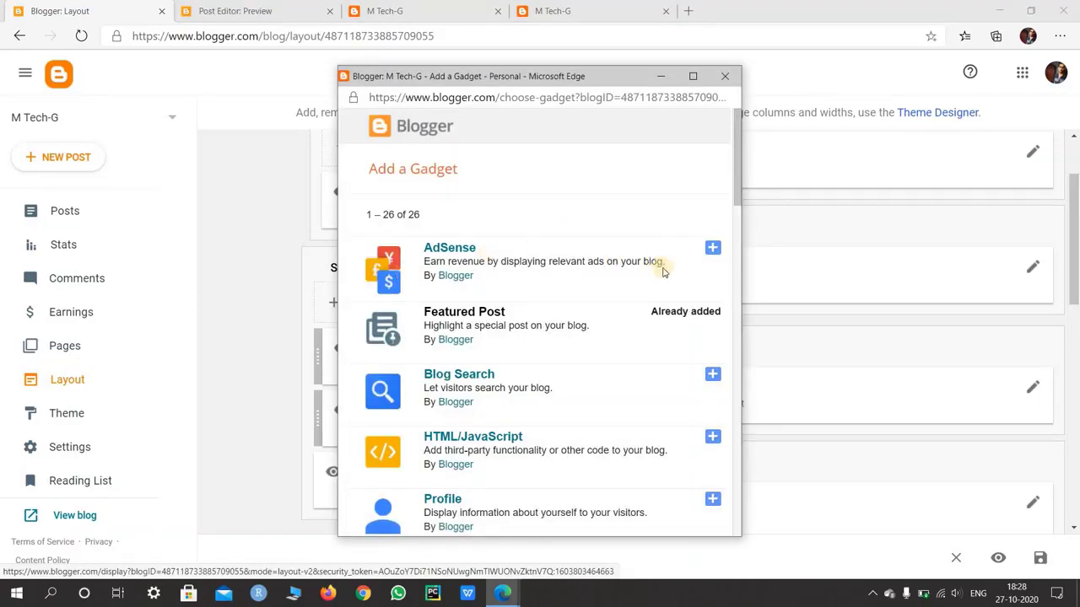
scroll(699, 301, down, 3)
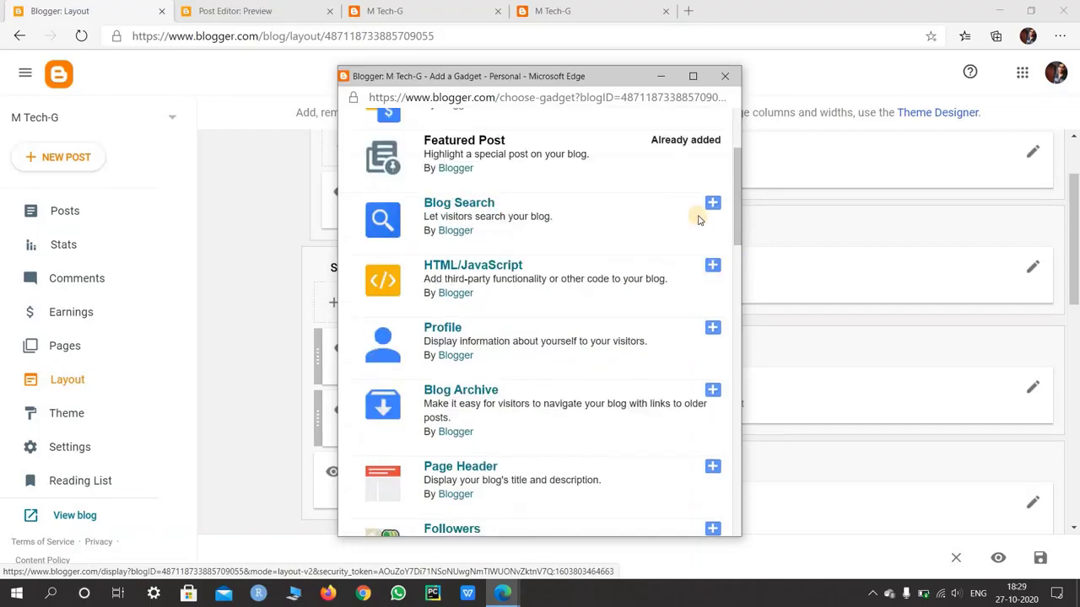
click(712, 160)
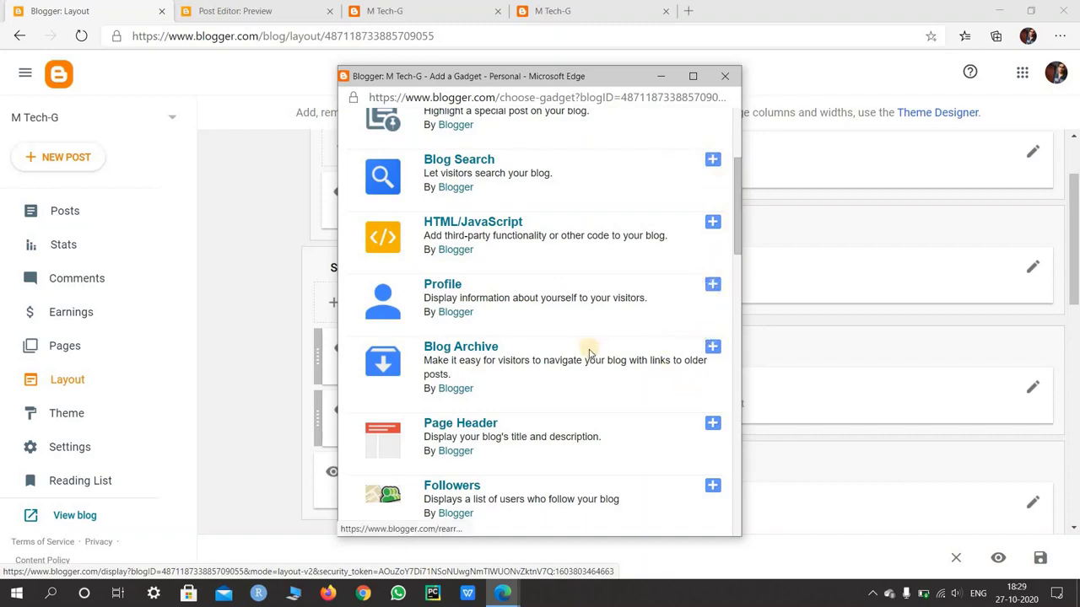
scroll(589, 353, down, 15)
scroll(589, 352, up, 3)
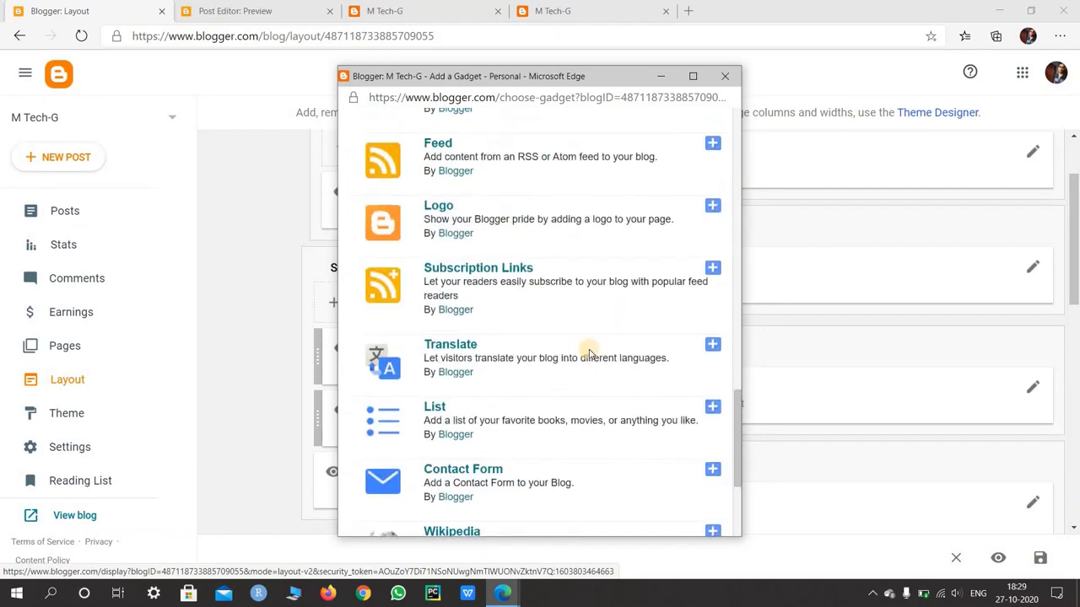
scroll(589, 352, up, 3)
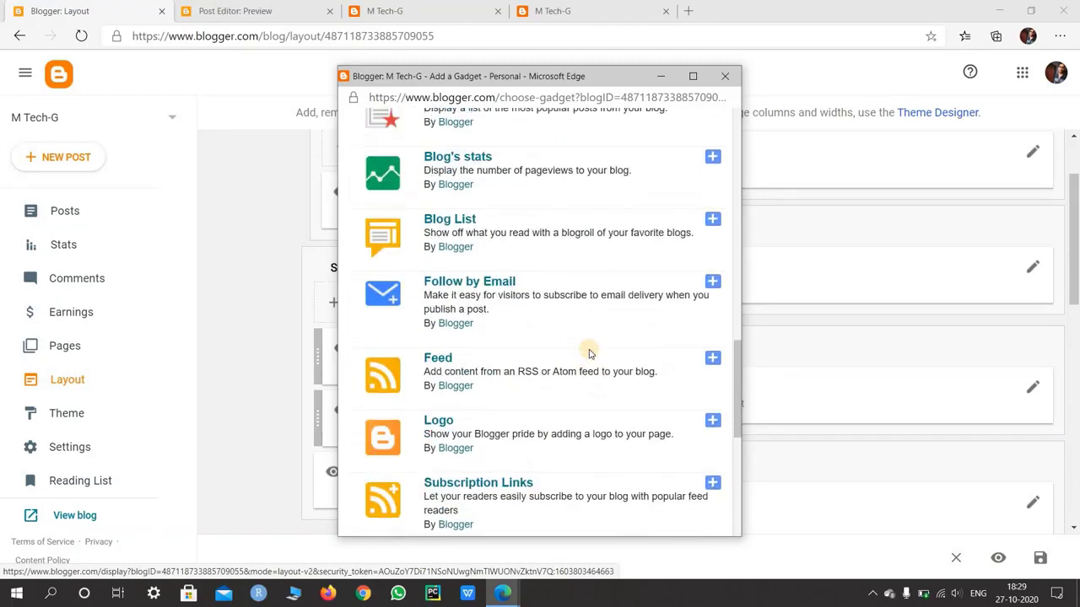
scroll(589, 352, down, 4)
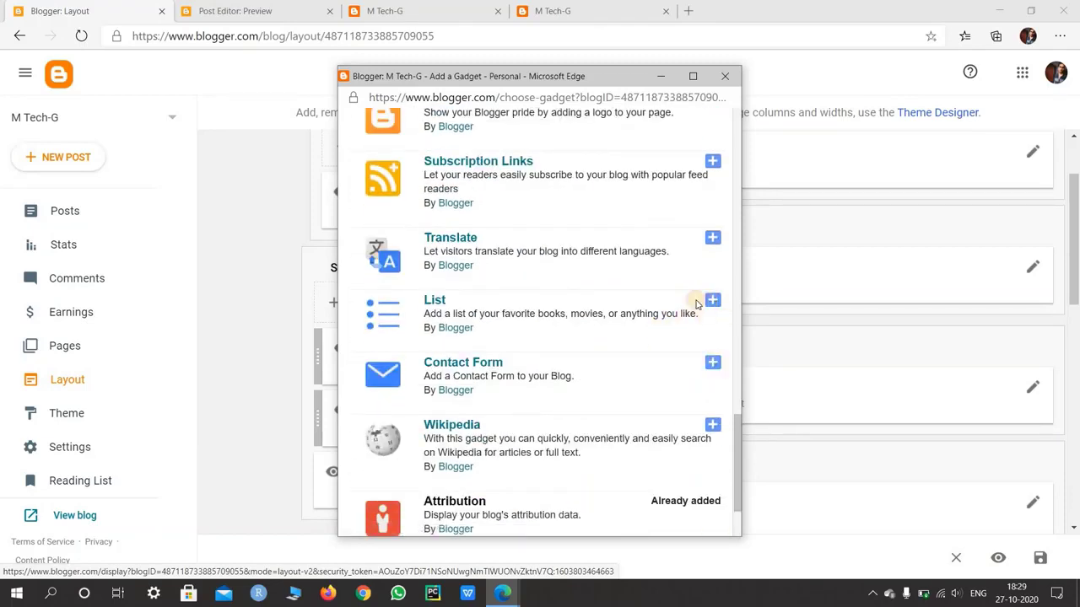
click(585, 326)
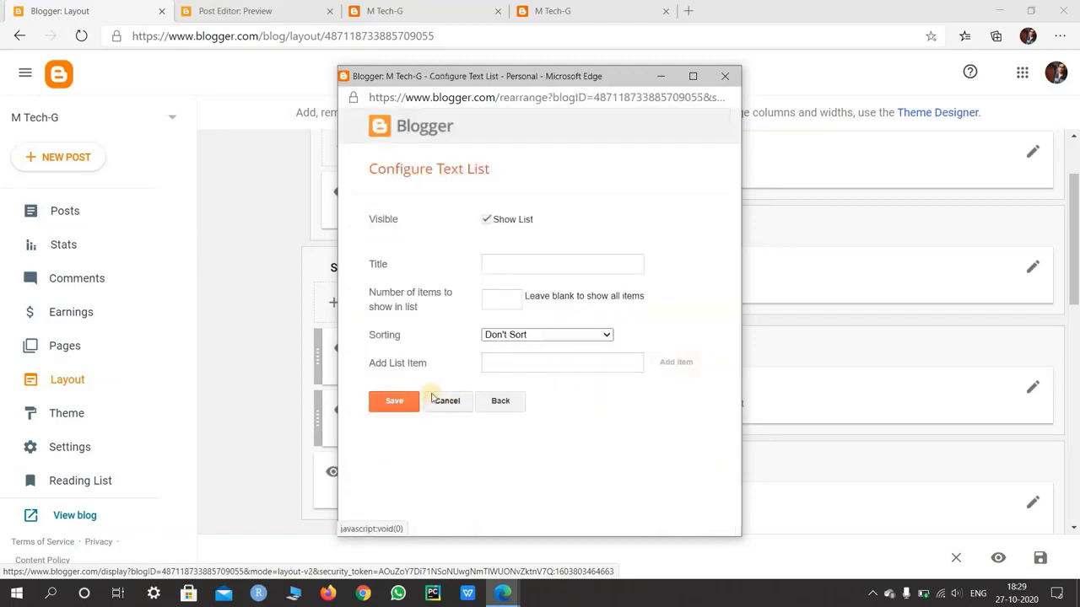
click(527, 271)
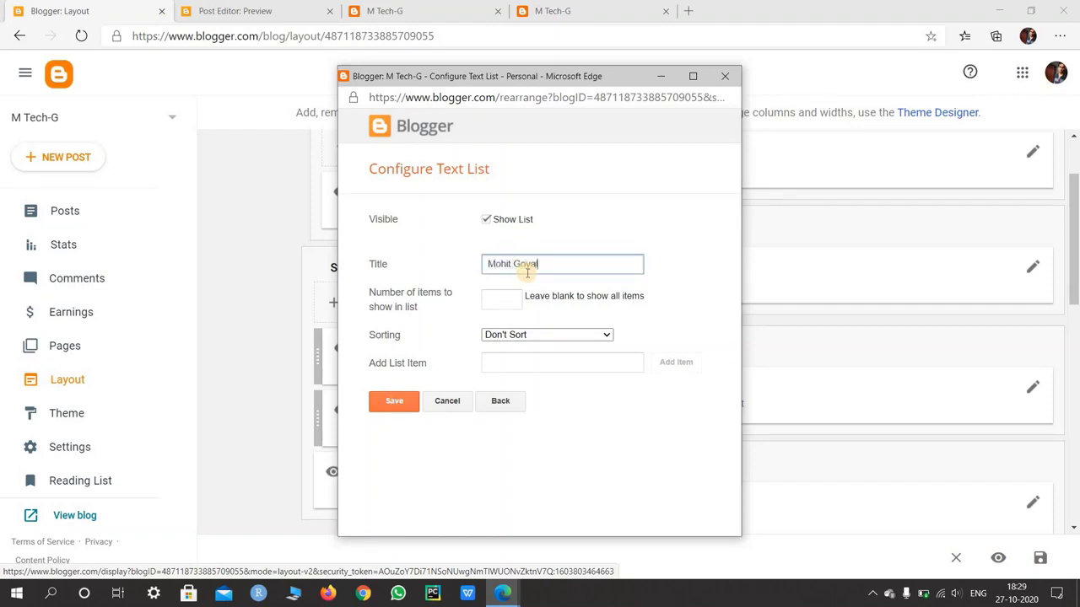
click(508, 362)
click(503, 403)
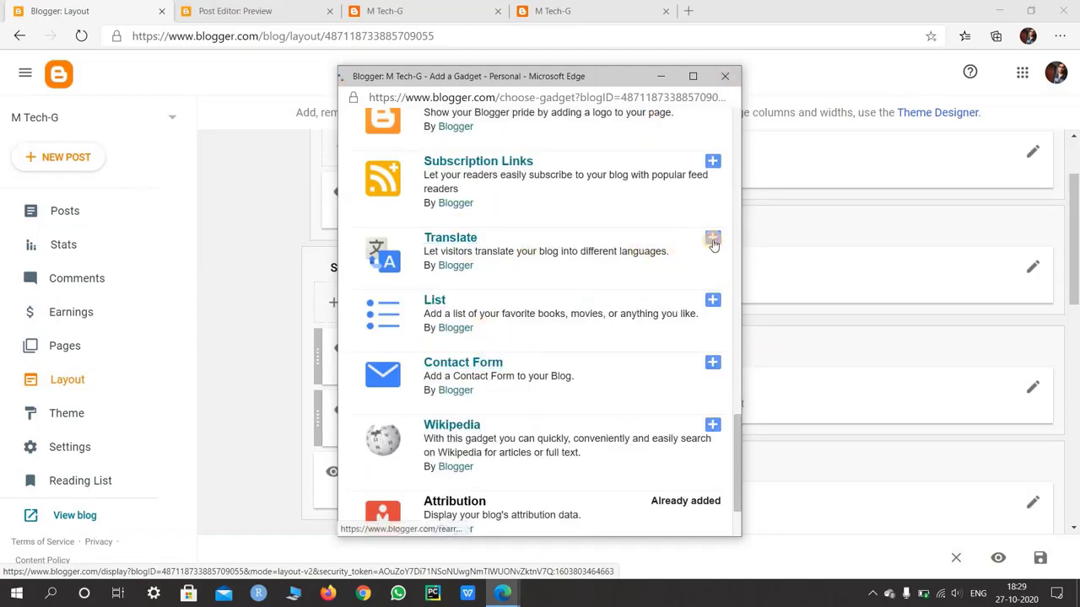
- Add a Translate gadget in the Vertical style to Sidebar (Bottom) and save it
click(712, 240)
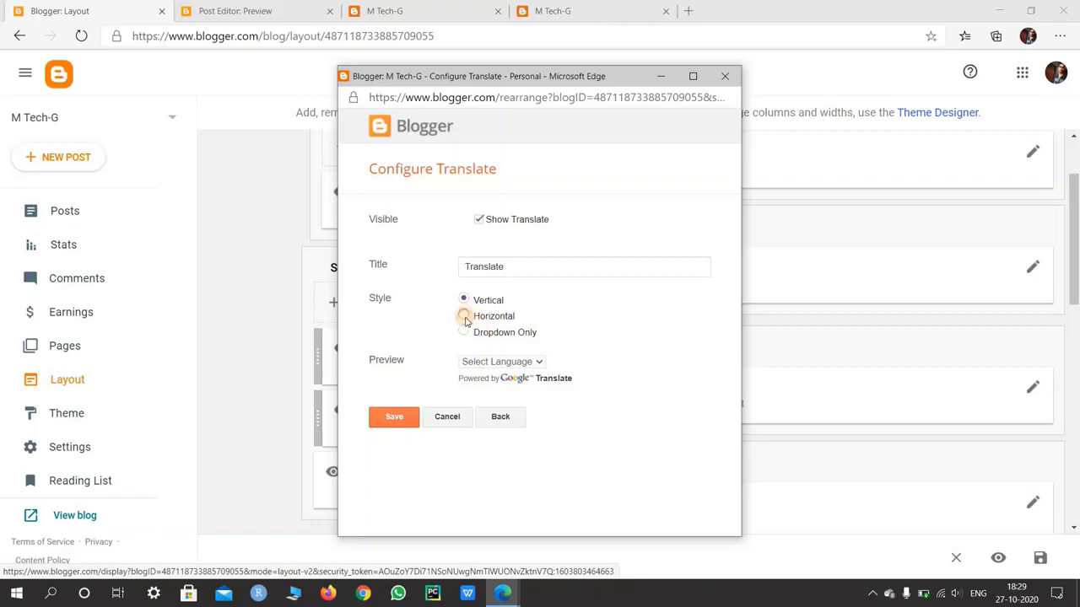
click(465, 316)
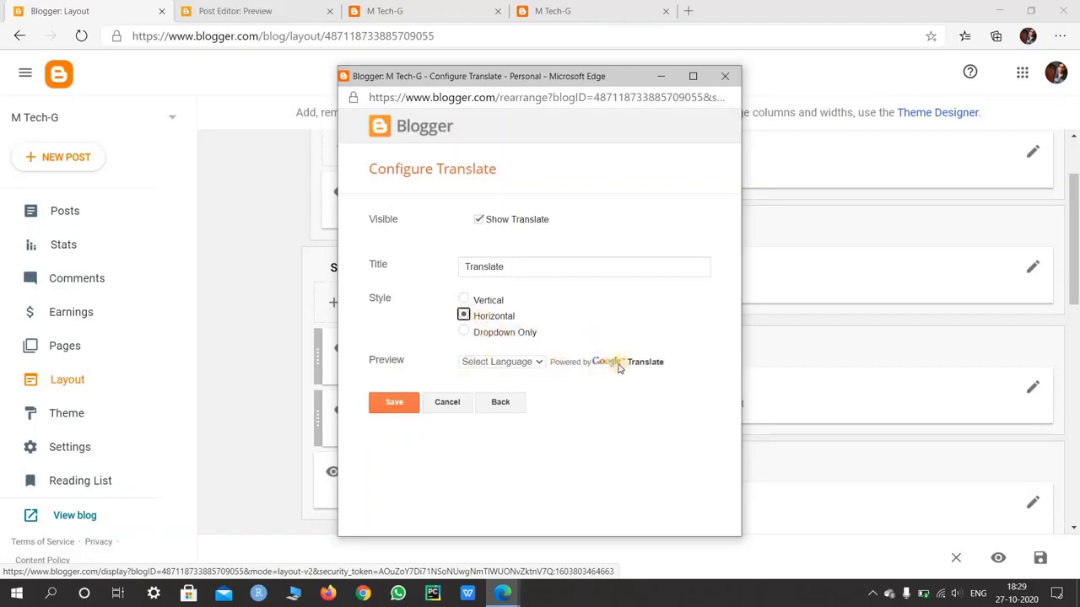
click(465, 332)
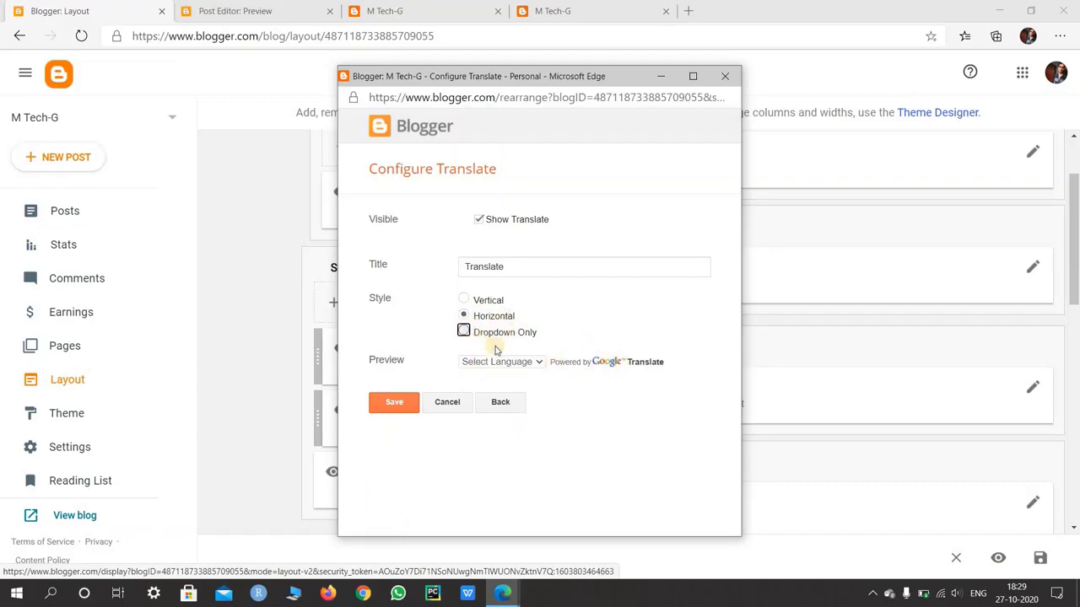
click(460, 307)
click(393, 414)
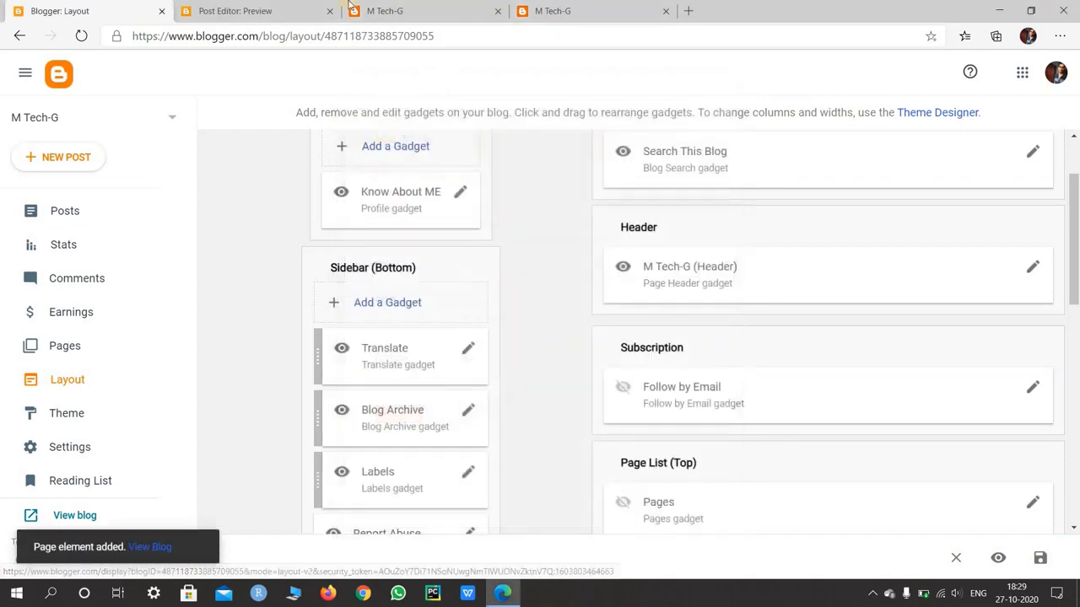
- Reload the live blog, strip the page path from its address to load the home page, and check the Translate gadget
click(586, 10)
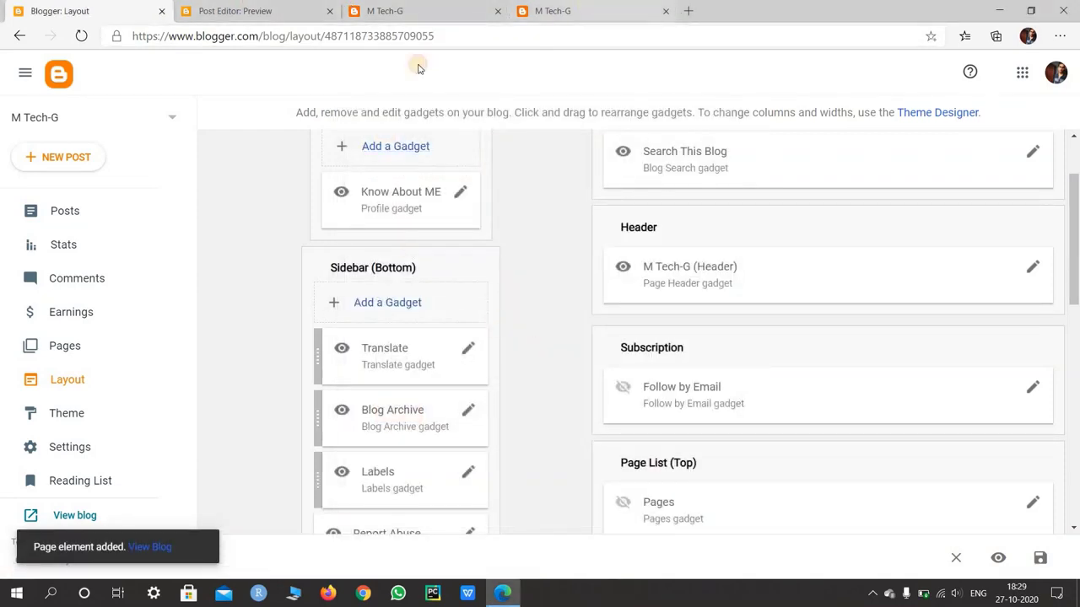
click(81, 37)
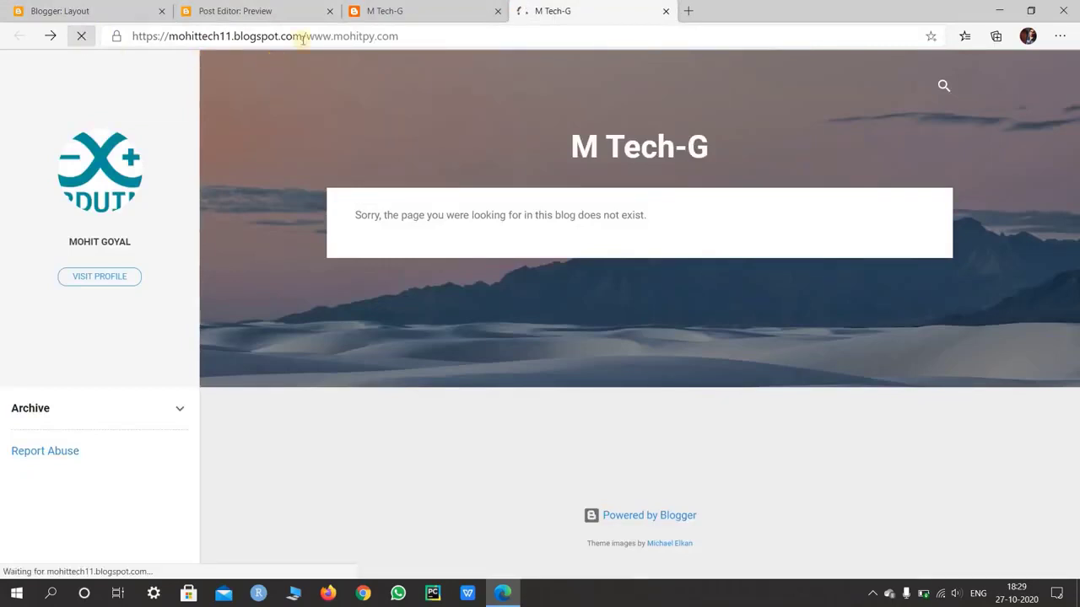
drag(305, 36, 570, 33)
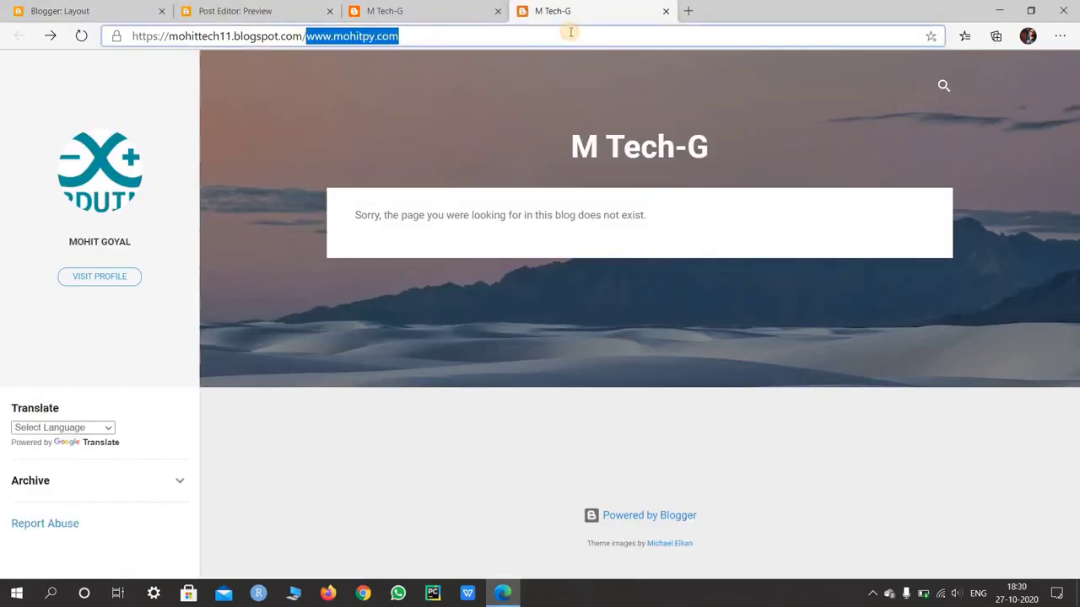
key(BackSpace)
key(Return)
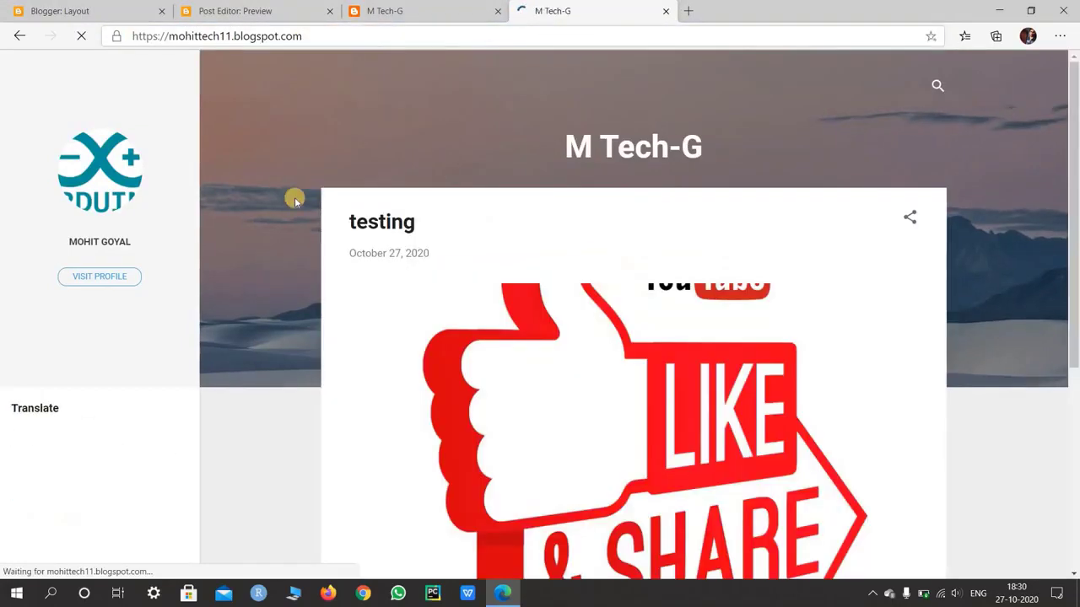
scroll(291, 207, down, 3)
scroll(292, 208, up, 3)
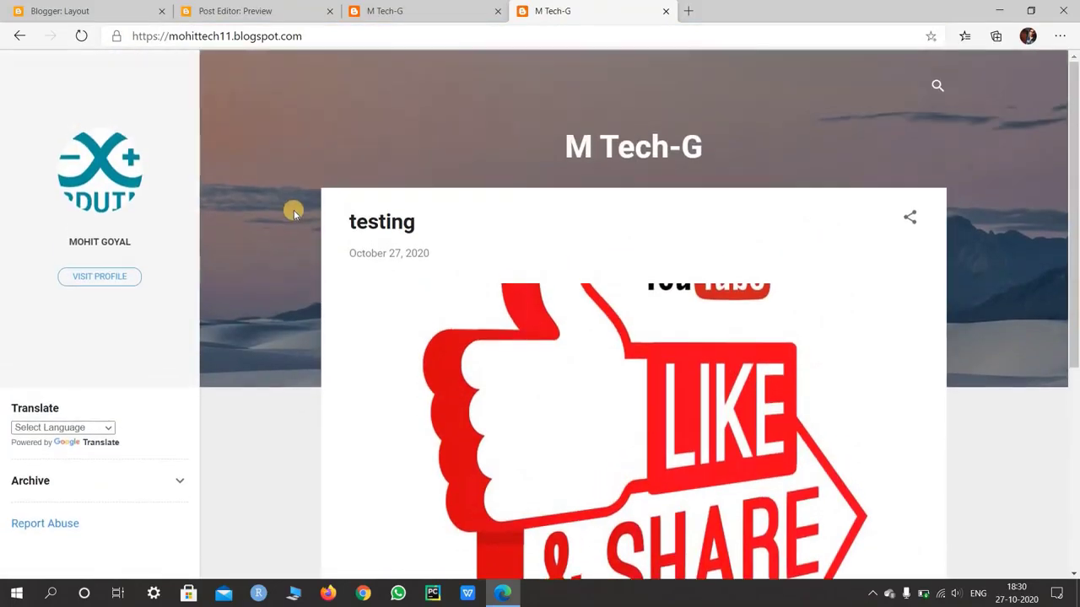
- On the live blog, translate the page into Hindi with the sidebar's Translate gadget
scroll(29, 237, down, 2)
scroll(73, 198, down, 2)
scroll(73, 198, up, 2)
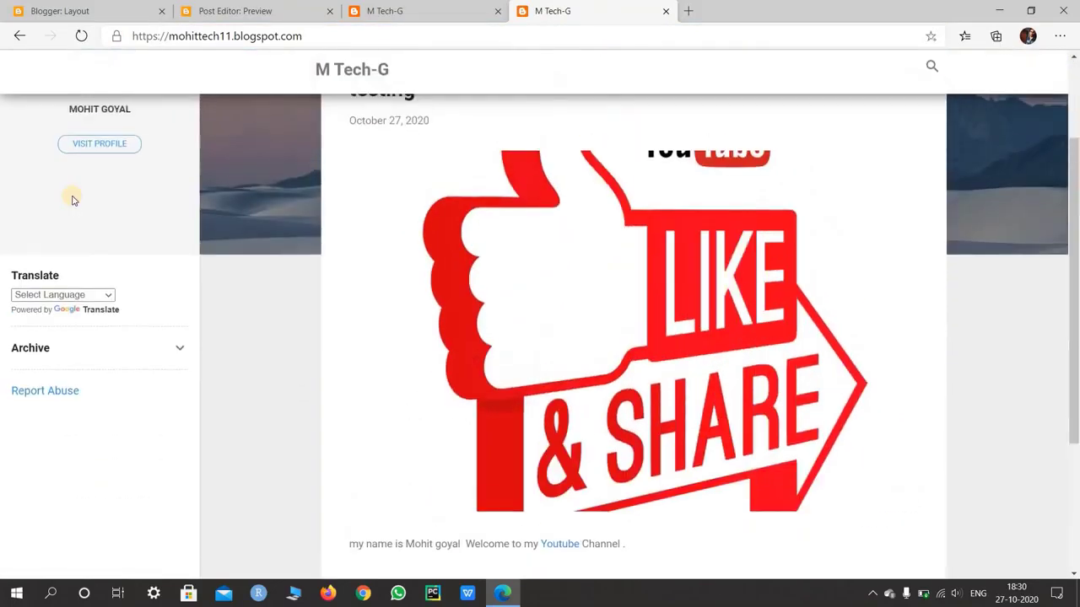
scroll(73, 199, down, 3)
scroll(70, 198, up, 2)
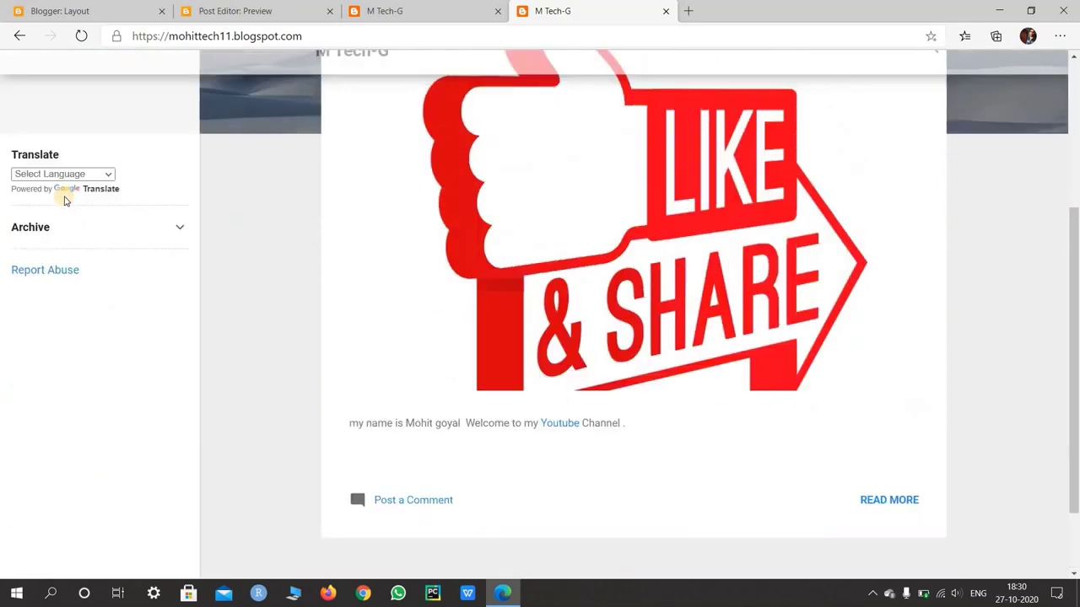
click(73, 212)
scroll(69, 338, down, 10)
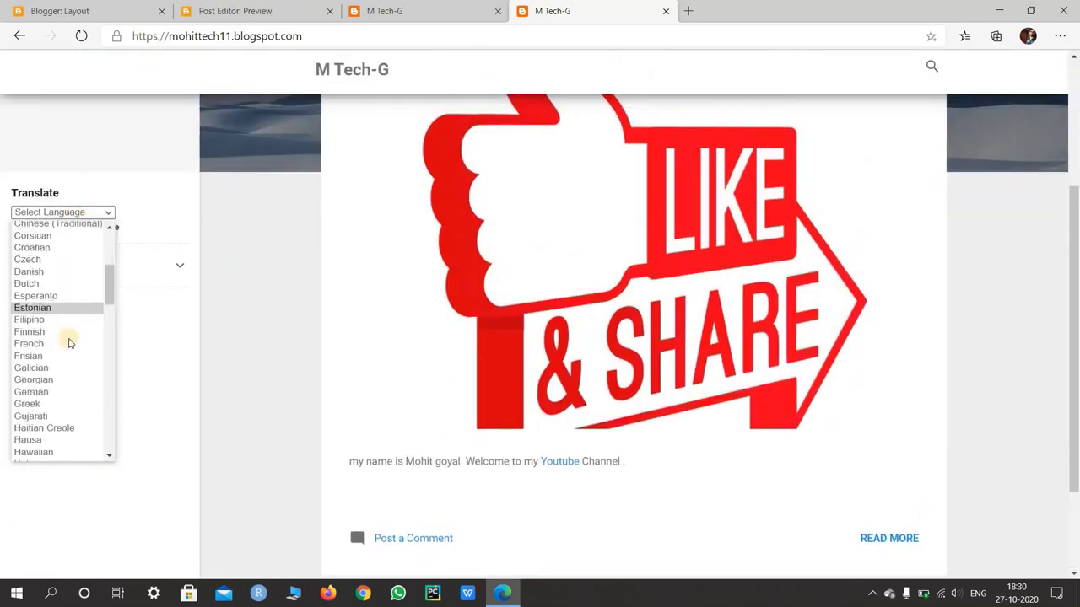
scroll(65, 359, down, 2)
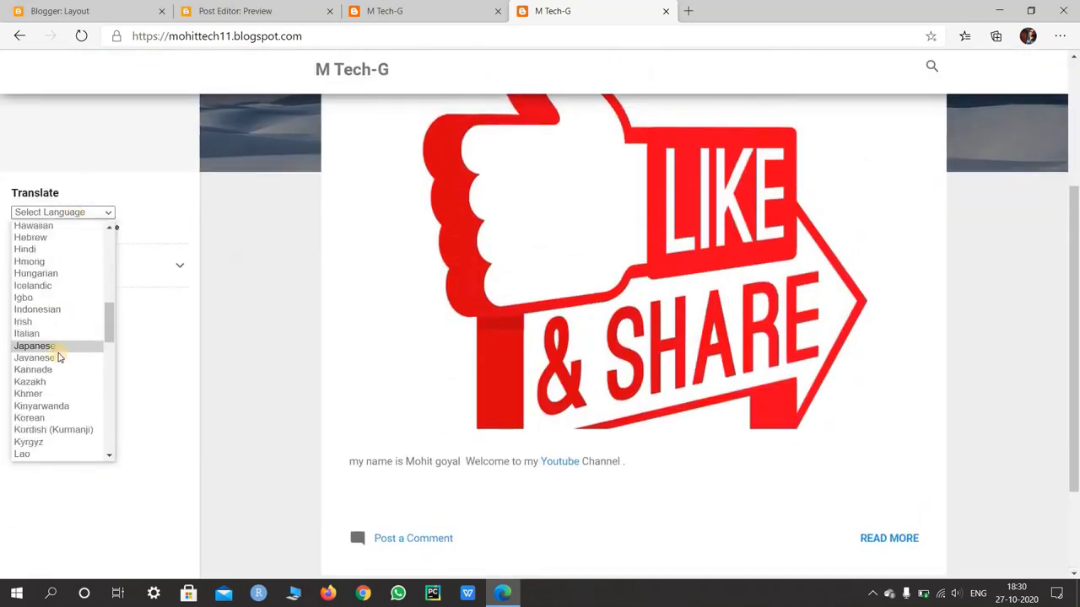
scroll(62, 352, up, 12)
scroll(56, 347, down, 5)
scroll(53, 346, down, 10)
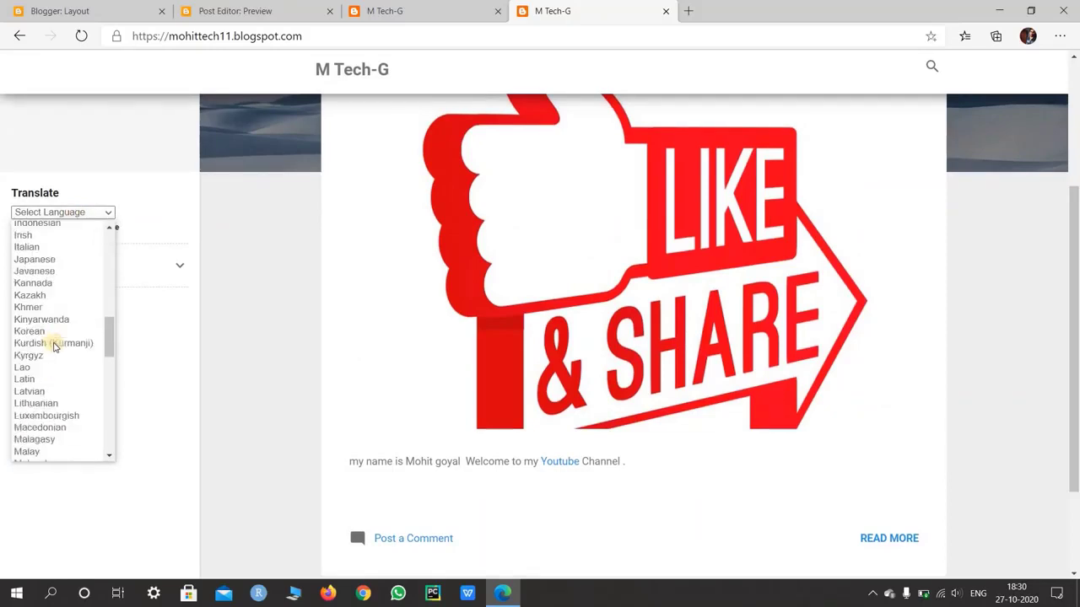
scroll(38, 316, up, 6)
scroll(36, 311, up, 2)
scroll(39, 328, up, 2)
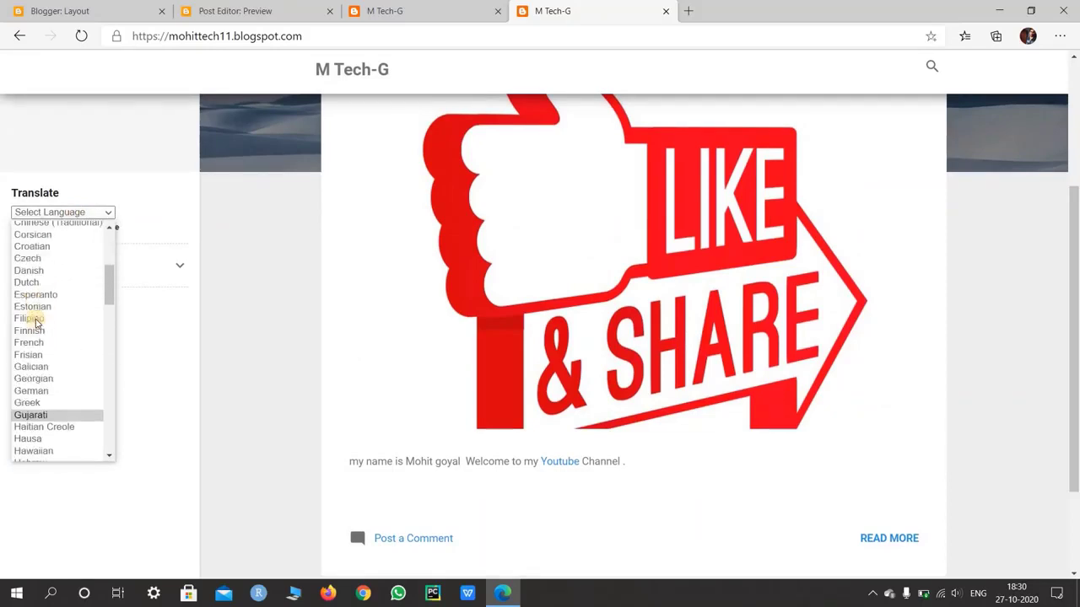
click(26, 429)
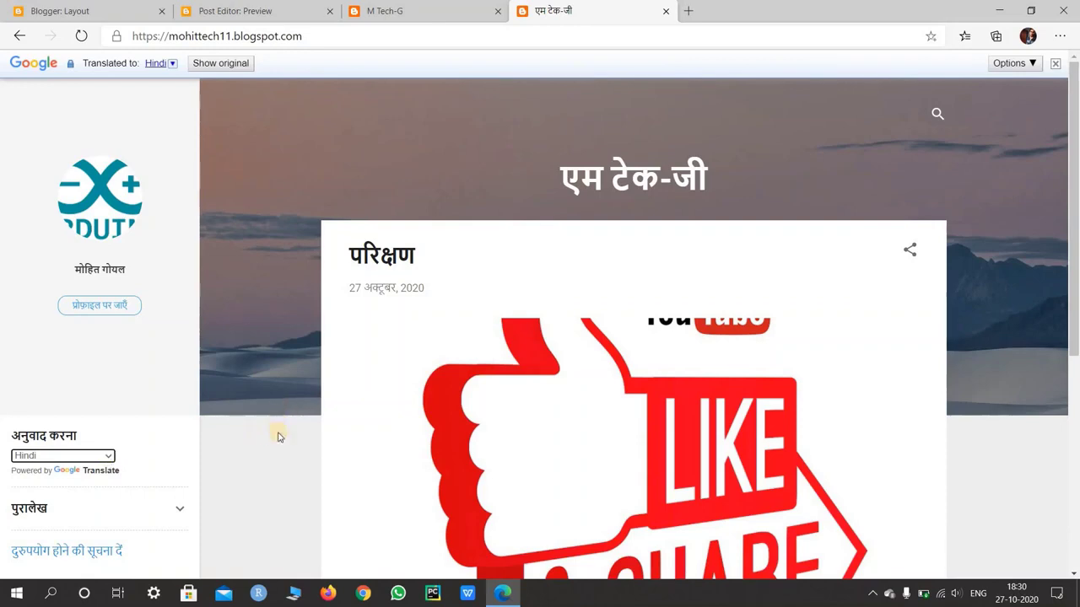
- Return to the blog layout, add a visible Blog Search gadget titled Search This Blog to Sidebar (Bottom), and save it
click(28, 5)
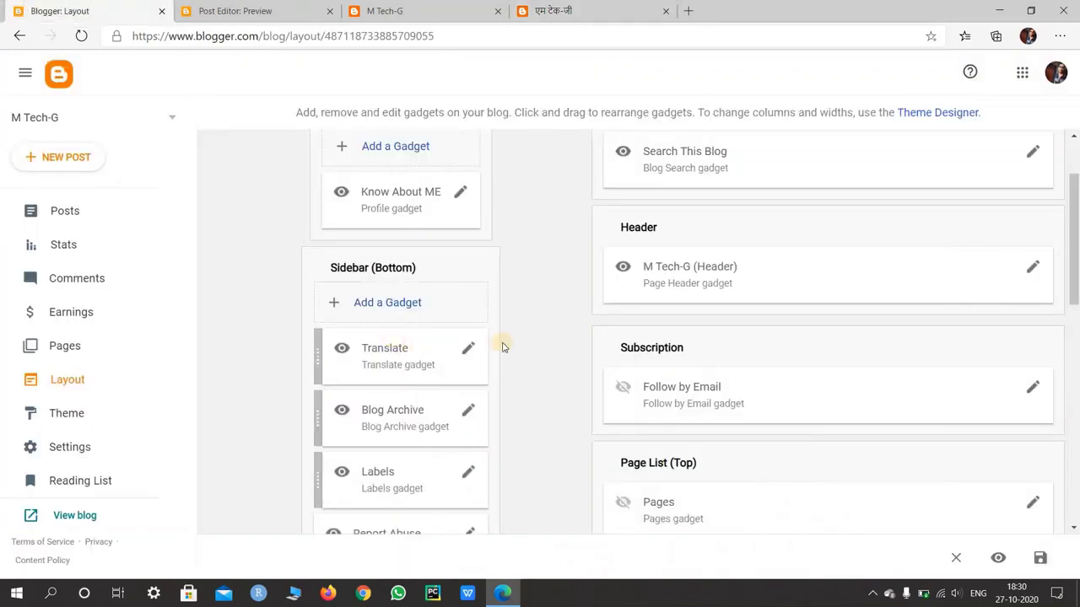
scroll(506, 331, down, 1)
scroll(431, 295, up, 2)
click(408, 311)
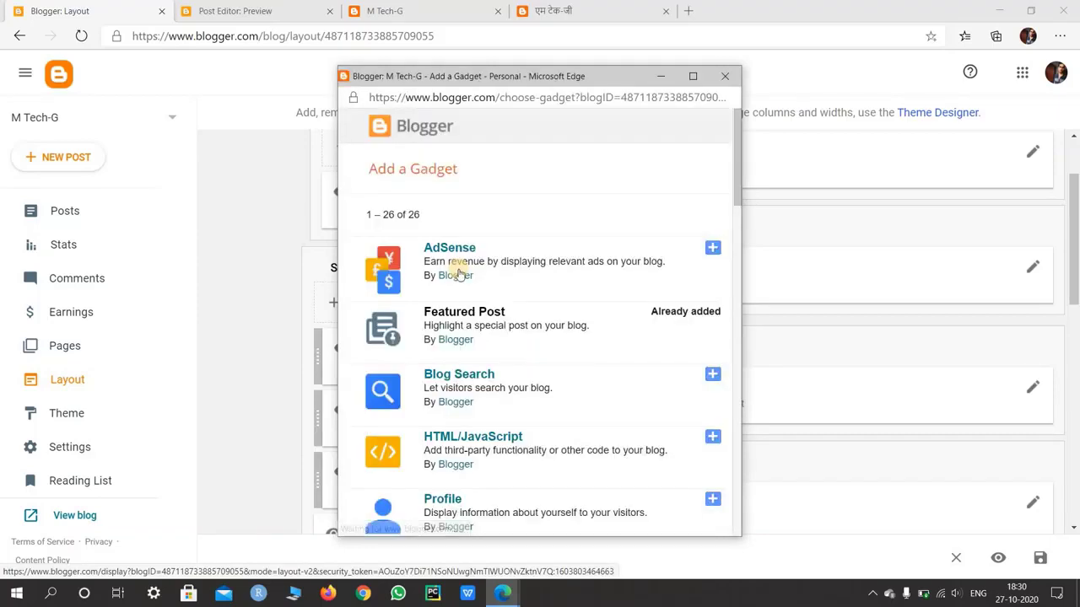
scroll(460, 272, down, 1)
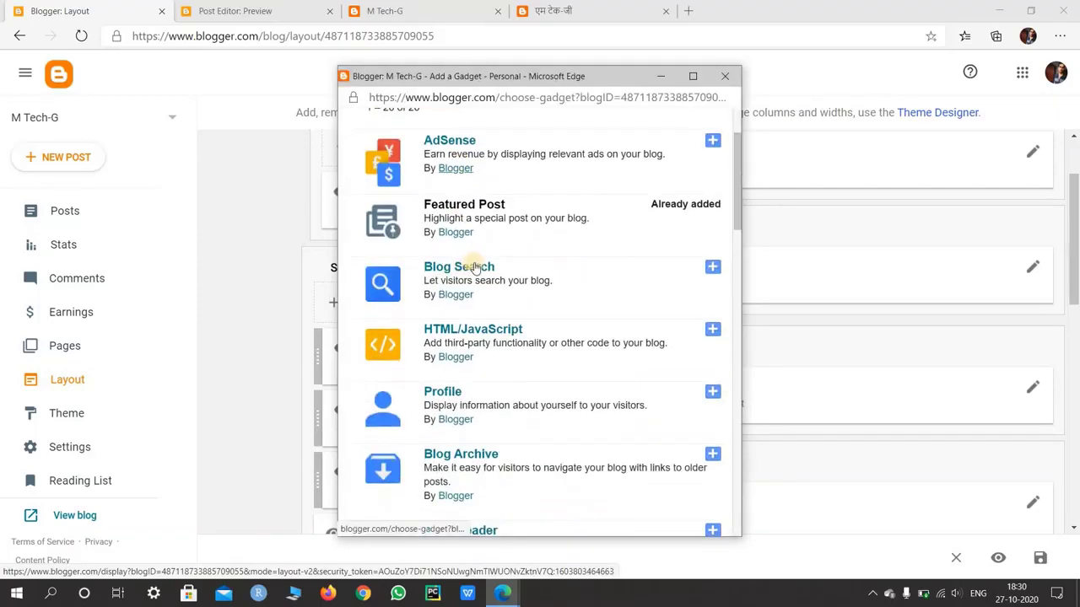
click(713, 269)
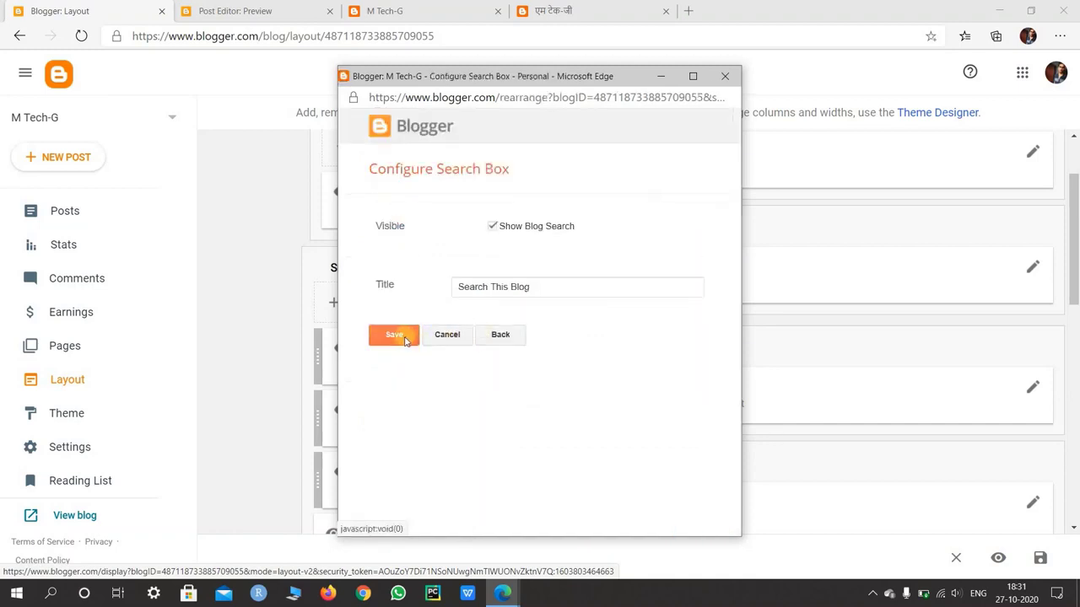
click(404, 337)
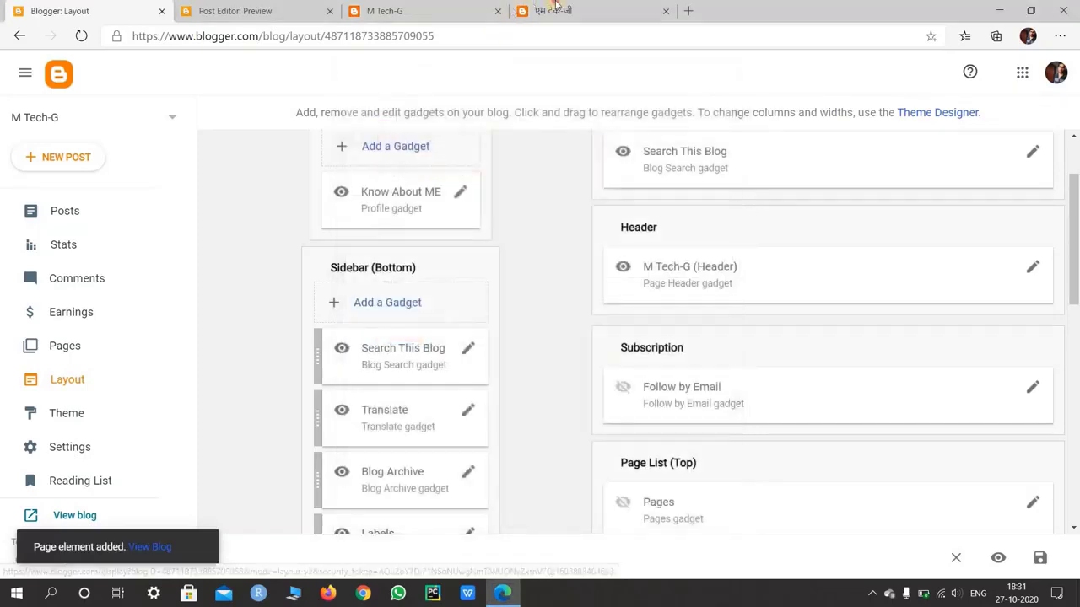
- Reload the live blog and check the sidebar for the added search gadget
click(590, 11)
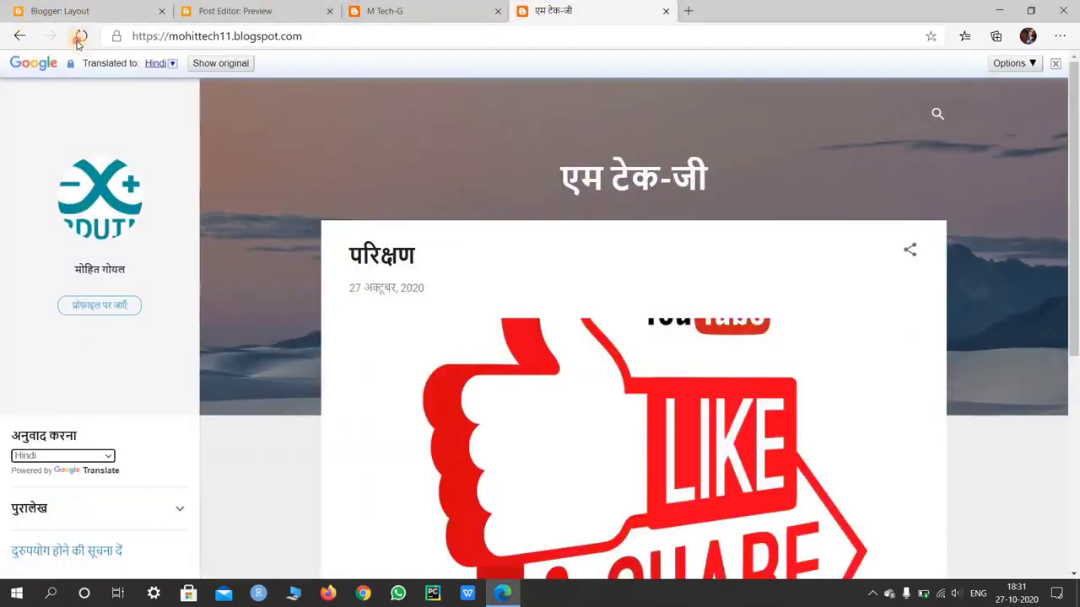
click(80, 37)
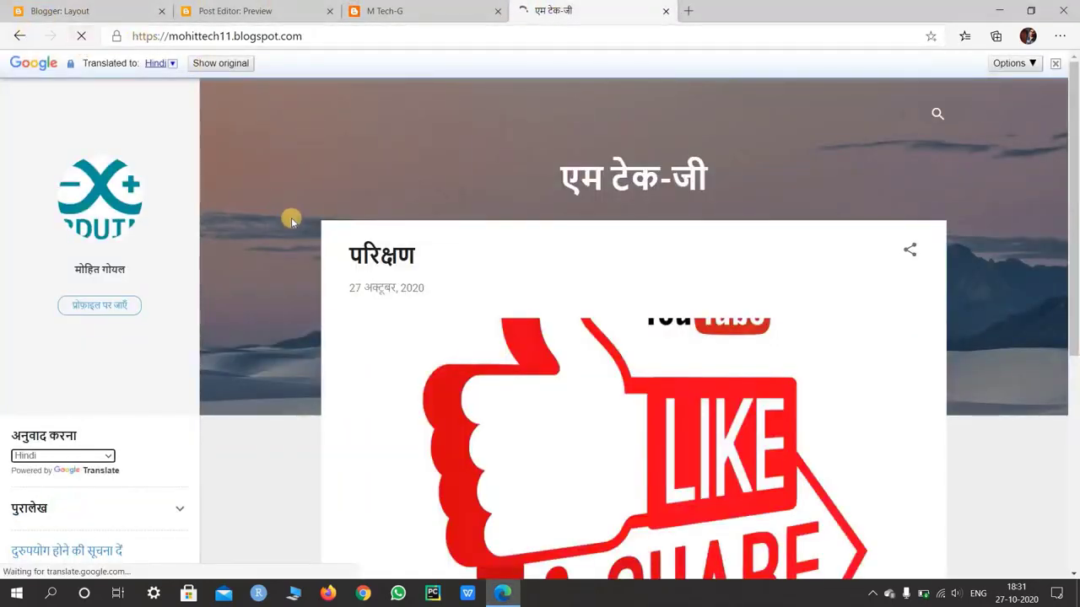
scroll(94, 390, down, 3)
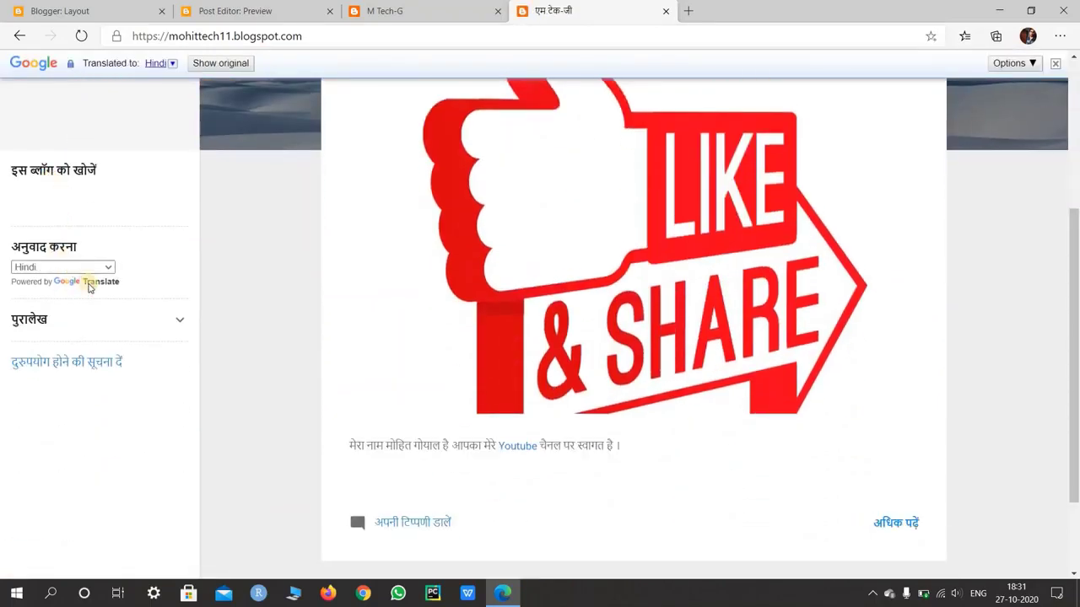
- Set the live blog's translation language to English and inspect the Search This Blog area in the sidebar
key(e)
key(n)
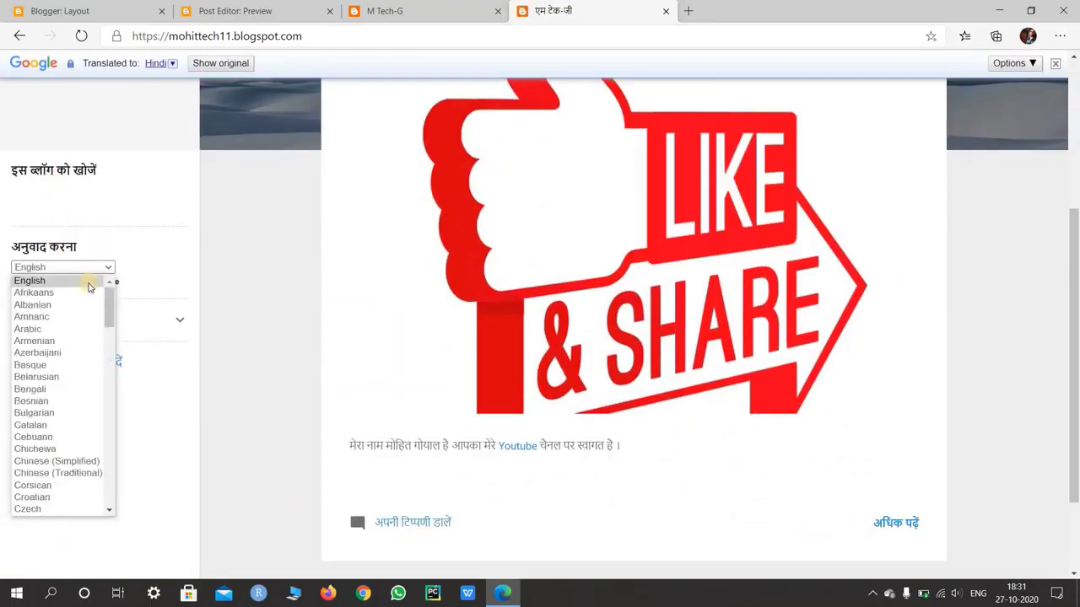
click(88, 285)
scroll(87, 424, up, 3)
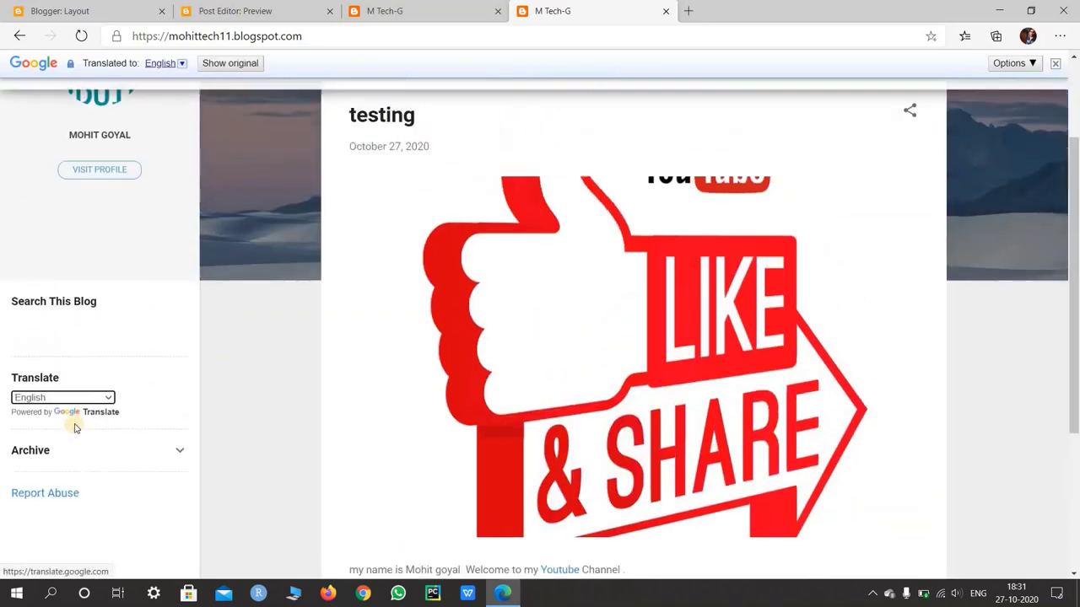
click(393, 434)
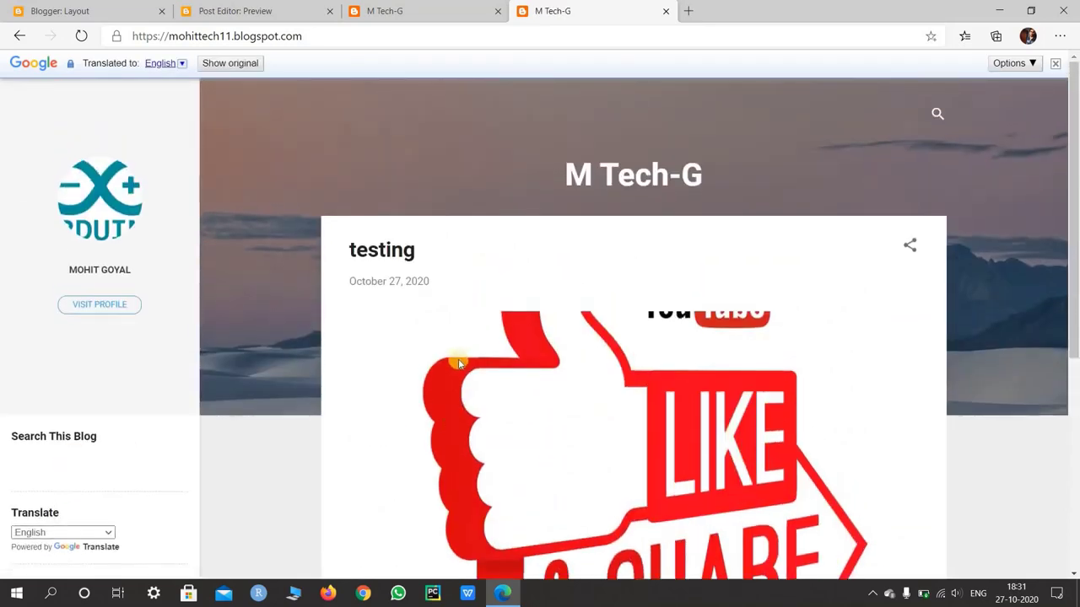
scroll(458, 359, down, 2)
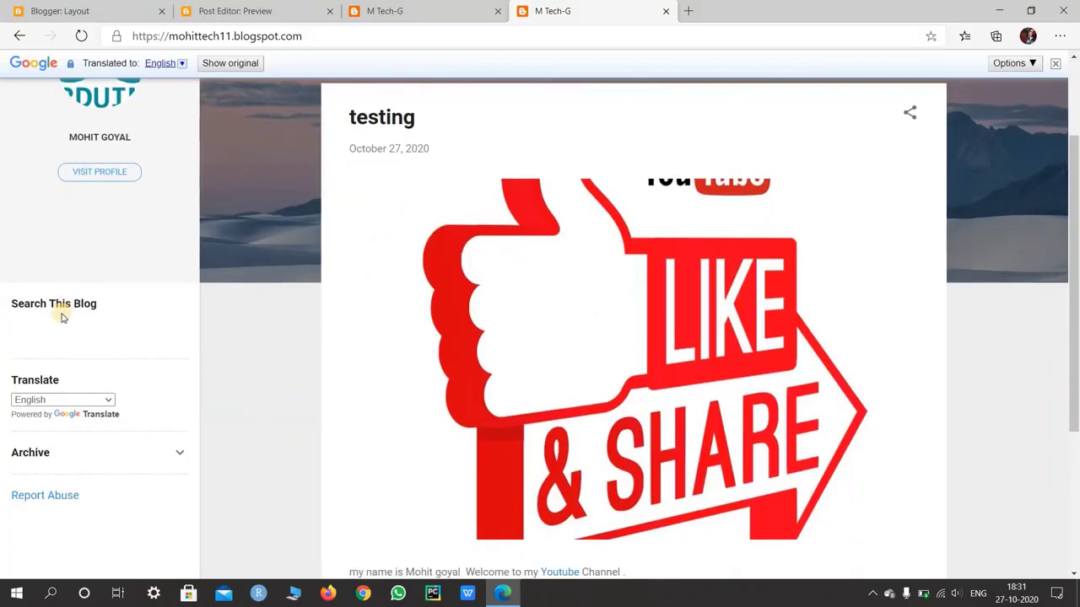
- Return to the blog layout and review its sections from the sidebar down to the footer
click(66, 7)
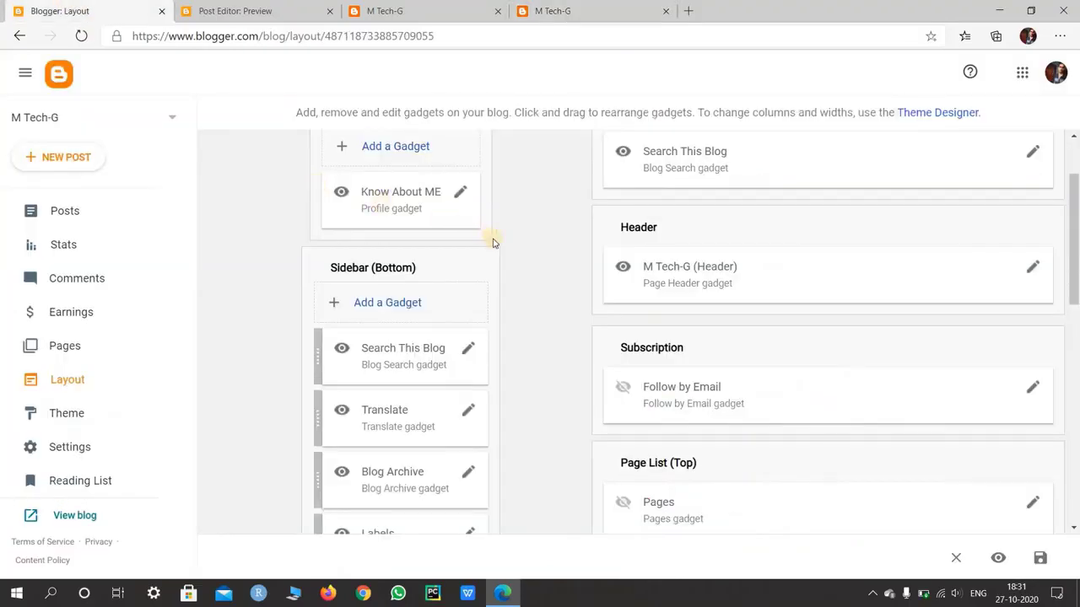
scroll(672, 313, up, 2)
scroll(1063, 411, down, 2)
scroll(780, 366, down, 10)
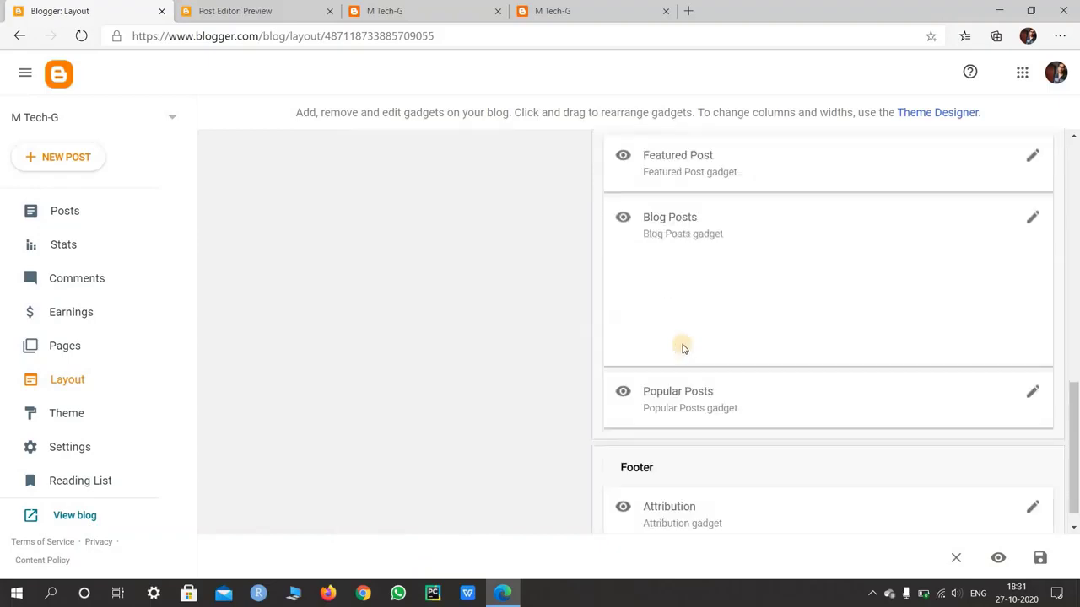
scroll(683, 348, up, 2)
- Open the blog's theme settings and review the extra options for the current Contempo Light theme, including Backup, Restore and Edit HTML
click(67, 413)
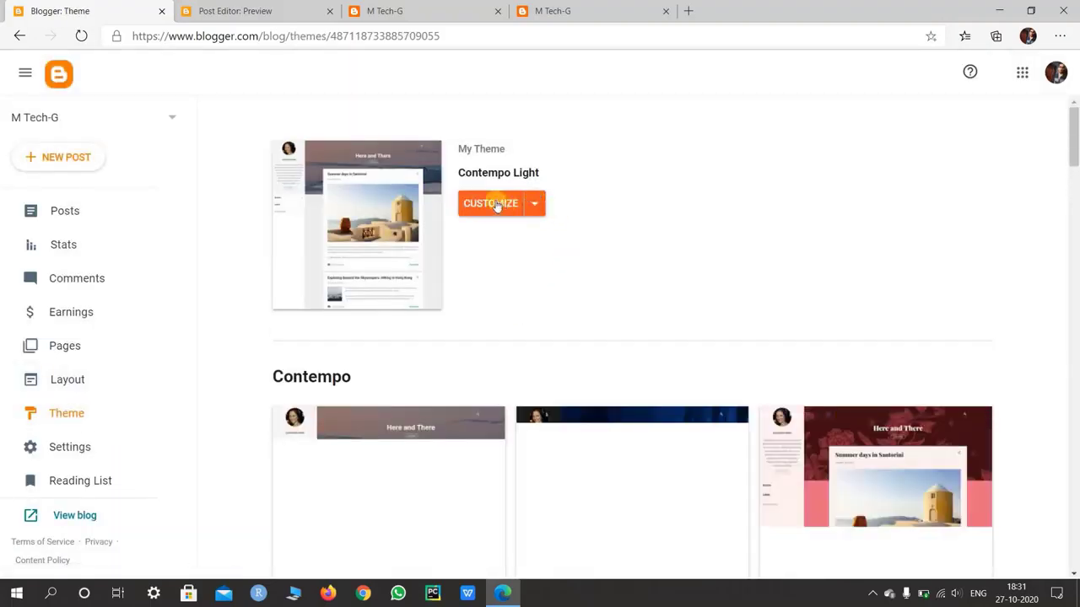
click(534, 205)
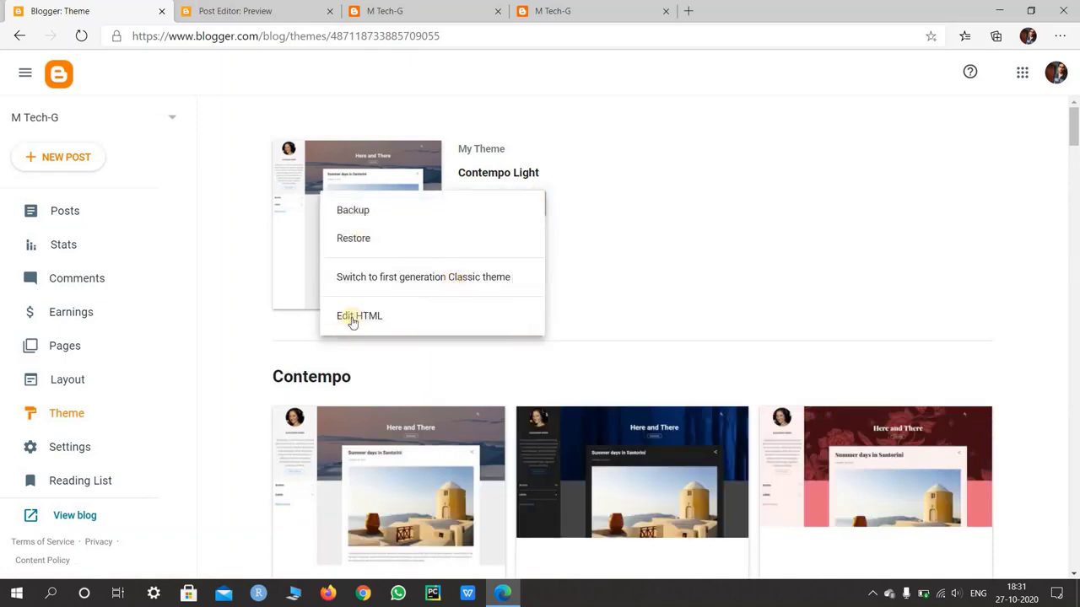
scroll(702, 286, down, 4)
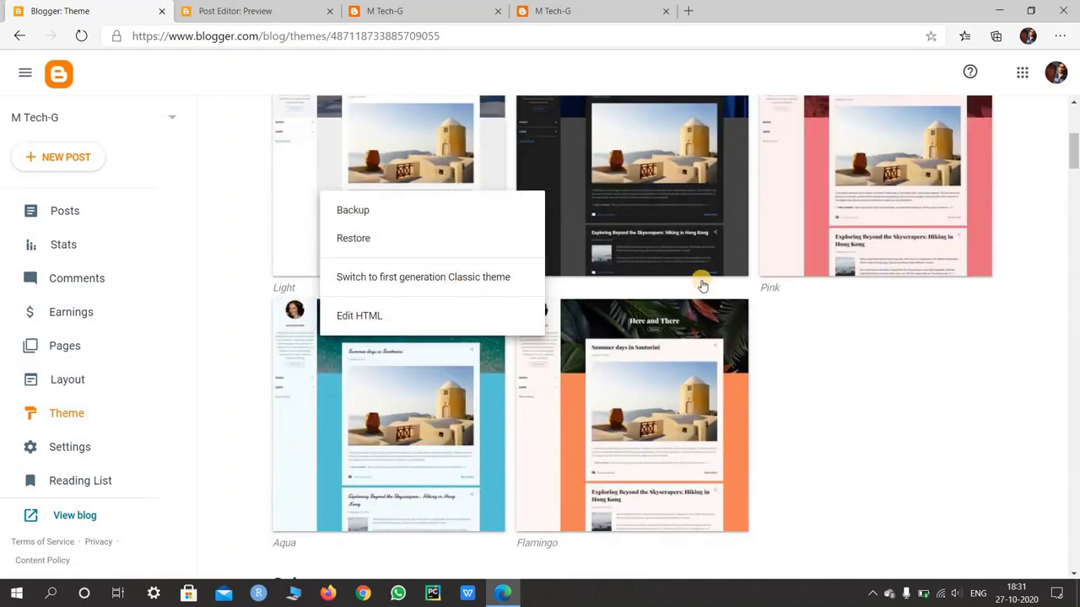
scroll(709, 283, up, 4)
click(586, 248)
- Browse the theme gallery and compare the Contempo, Soho and Emporio designs
scroll(624, 304, down, 3)
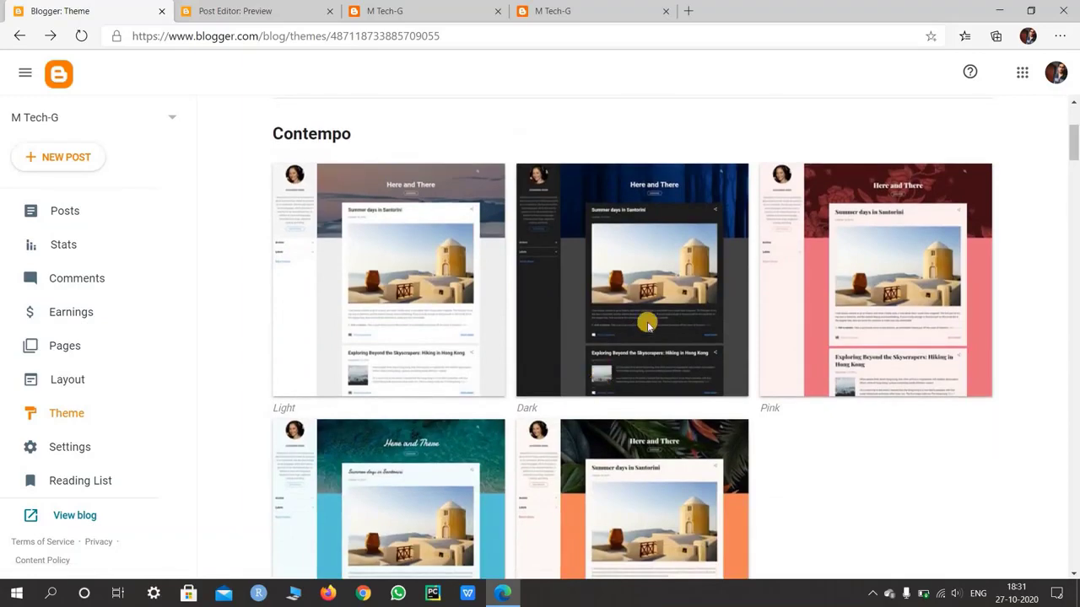
scroll(647, 326, down, 7)
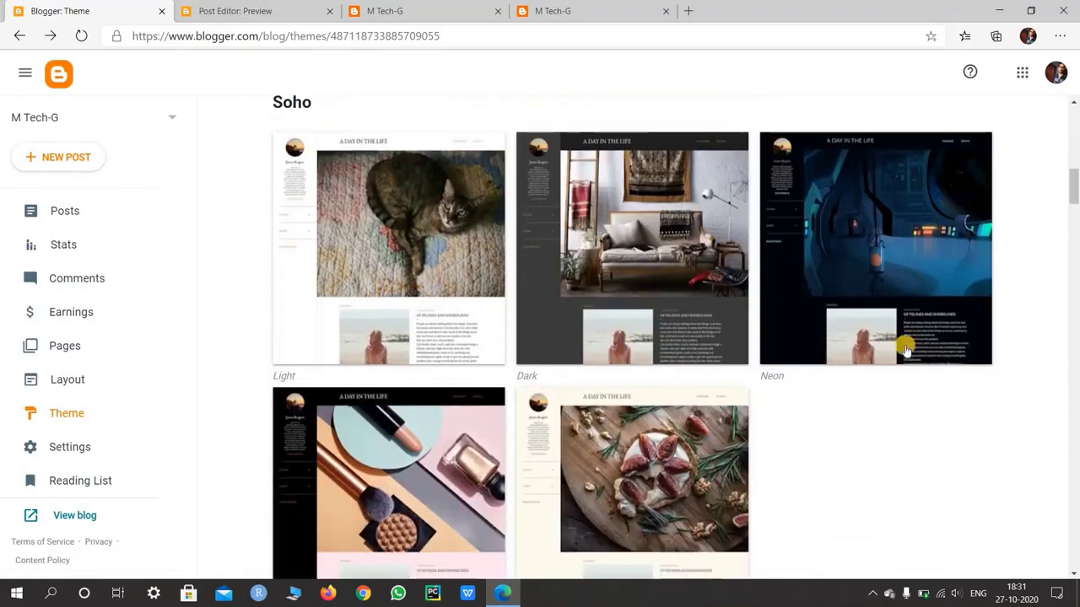
scroll(883, 390, down, 2)
scroll(882, 391, up, 8)
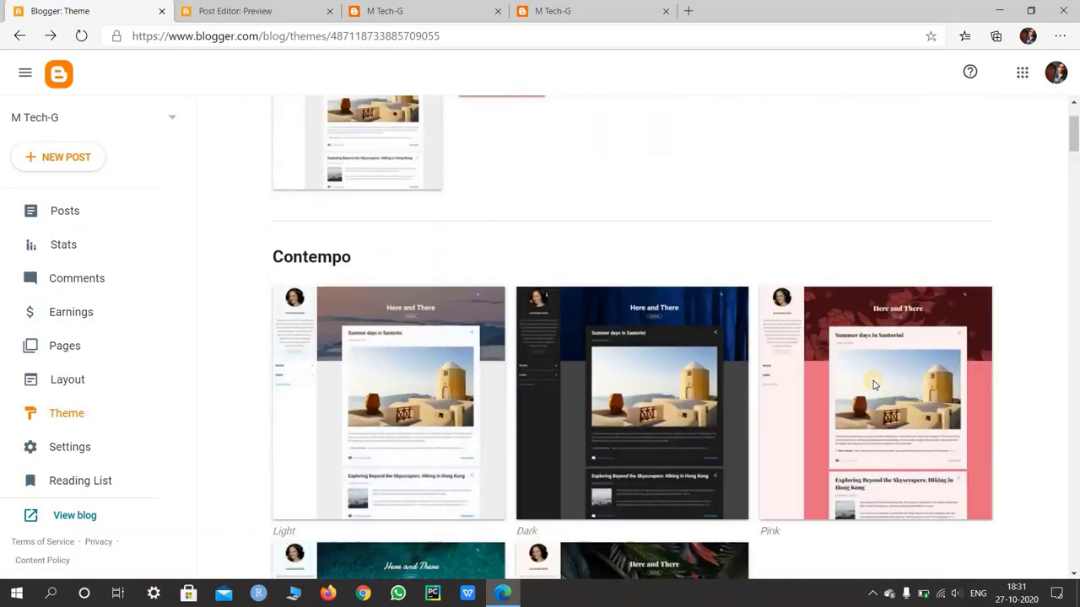
scroll(874, 385, up, 2)
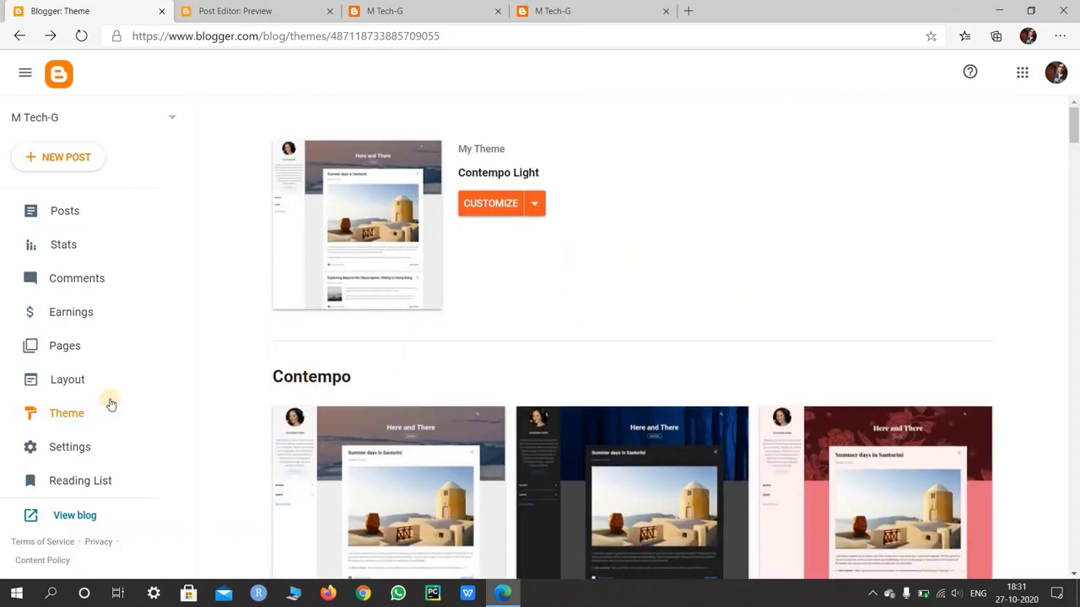
scroll(110, 393, down, 2)
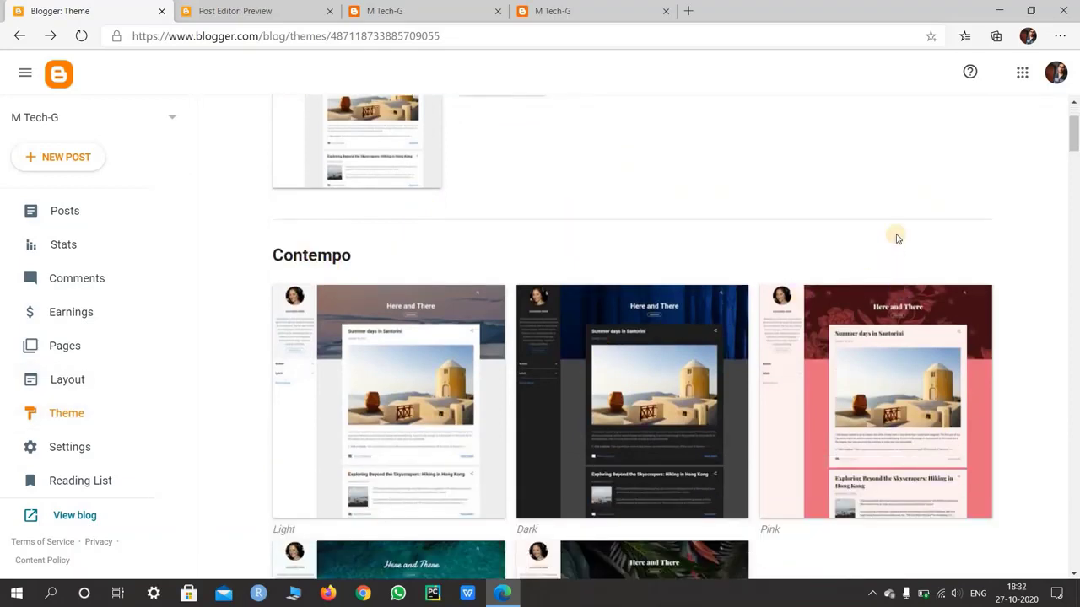
scroll(897, 239, down, 2)
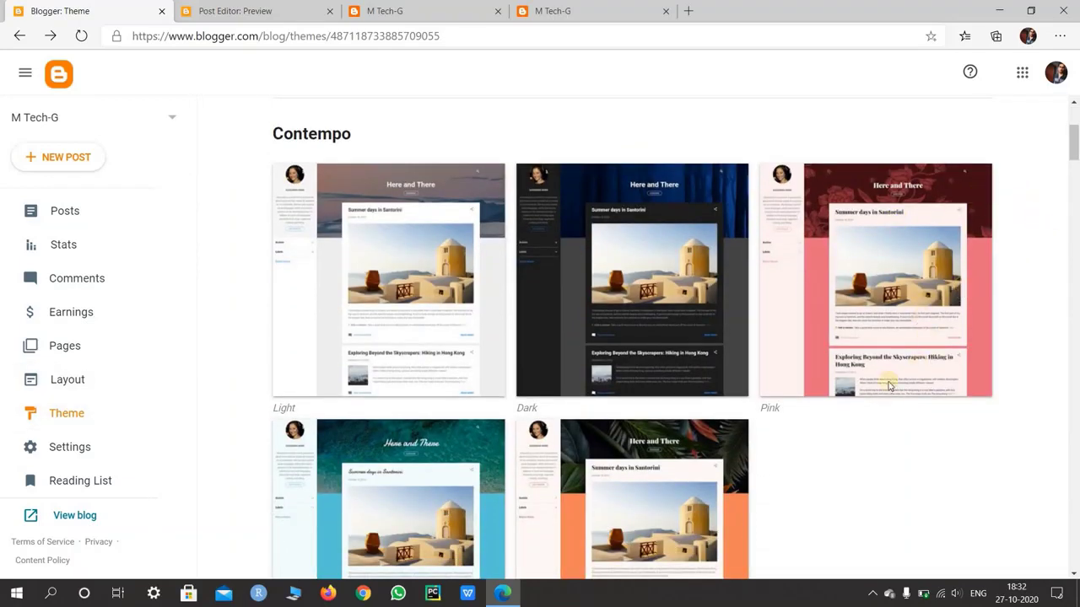
scroll(881, 380, down, 6)
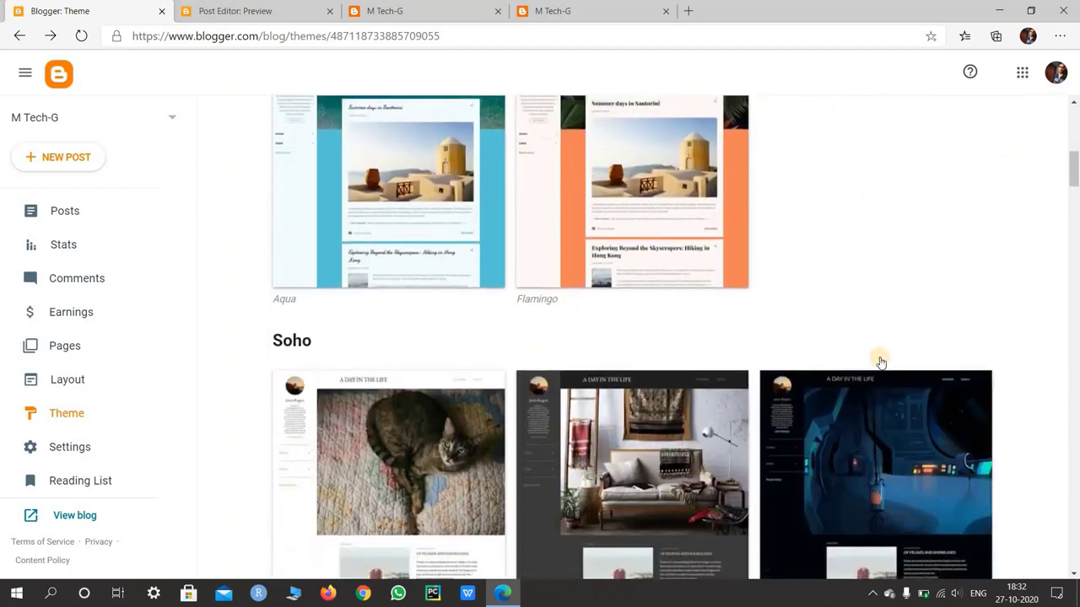
scroll(880, 362, down, 4)
scroll(874, 407, down, 4)
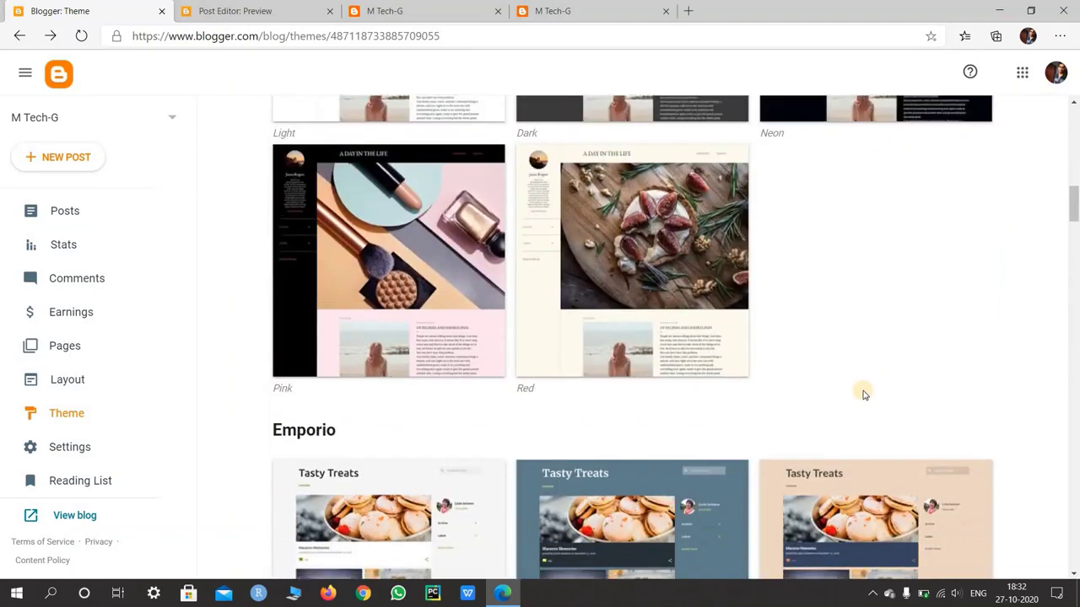
- Select the Neon variant of the Soho theme and apply it to the blog
scroll(863, 391, up, 7)
scroll(877, 363, down, 1)
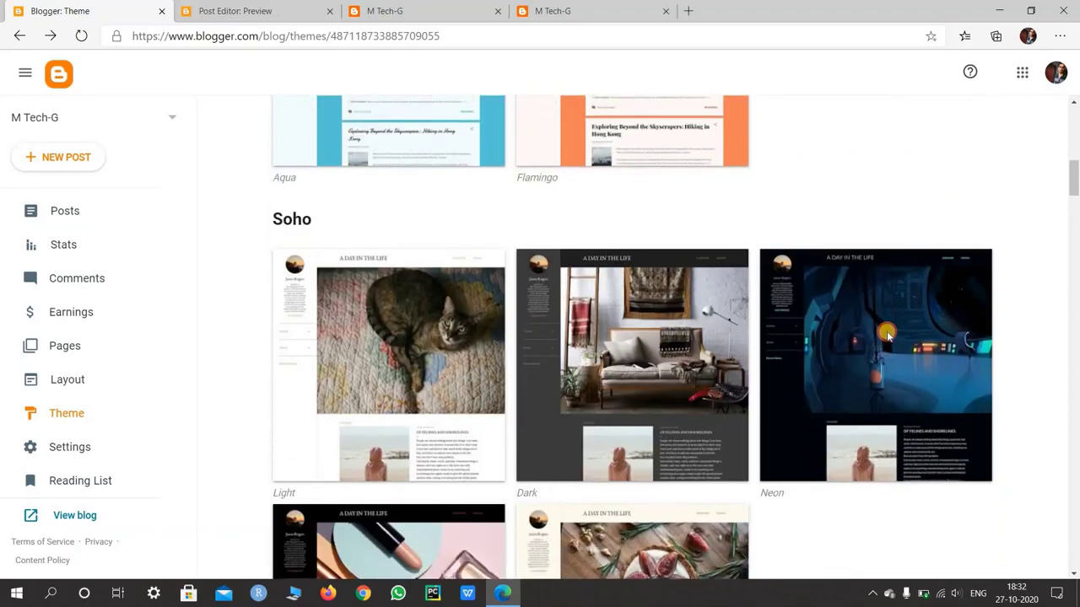
click(884, 334)
scroll(422, 428, down, 1)
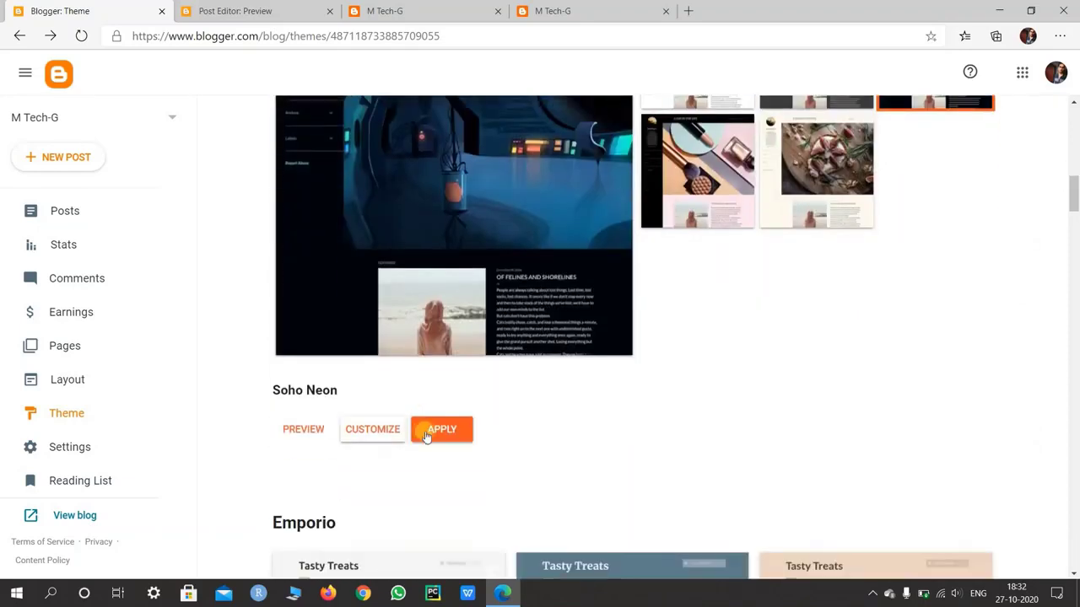
click(434, 436)
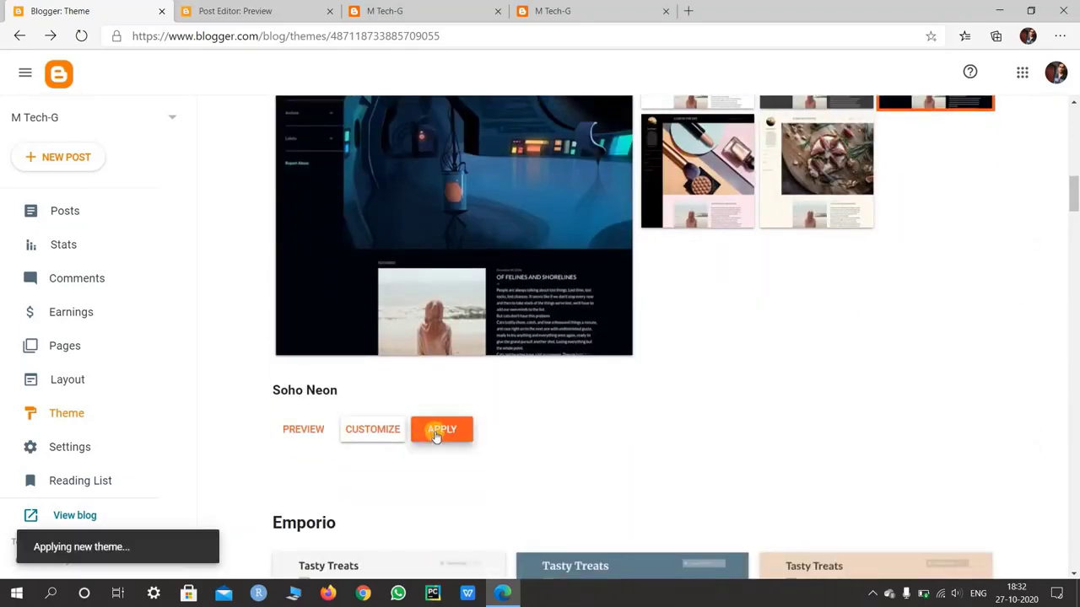
- Switch to the live blog, reload it and look over the newly applied theme down to the featured post
click(597, 6)
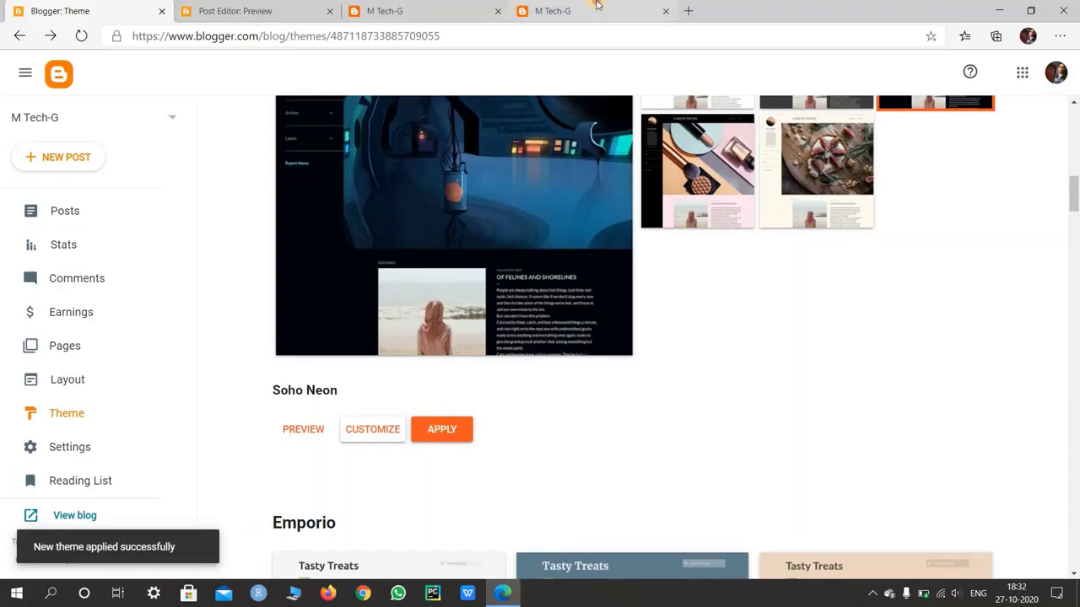
click(242, 65)
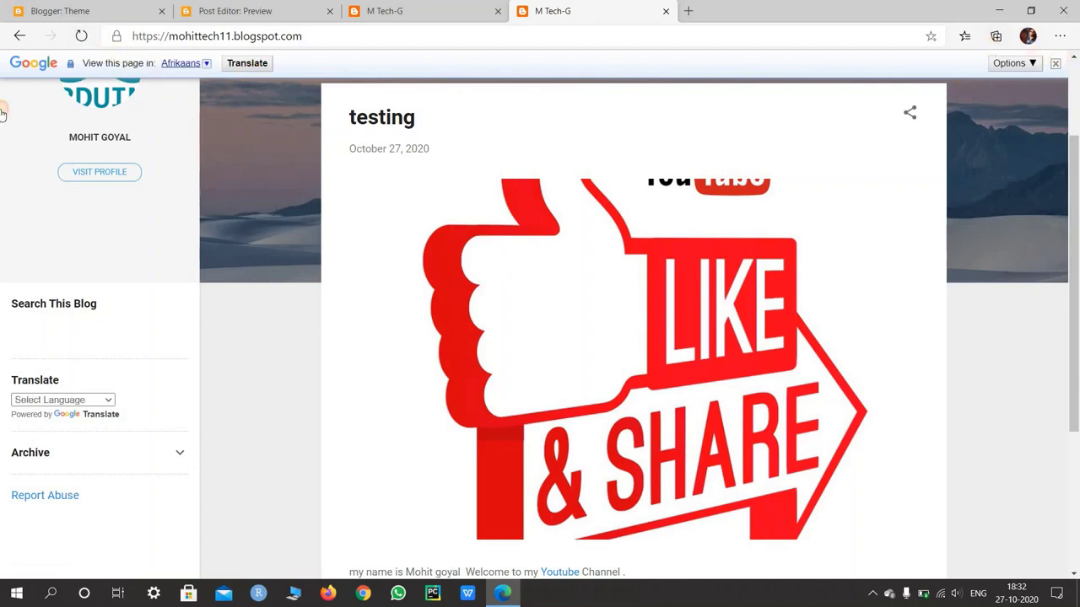
click(81, 36)
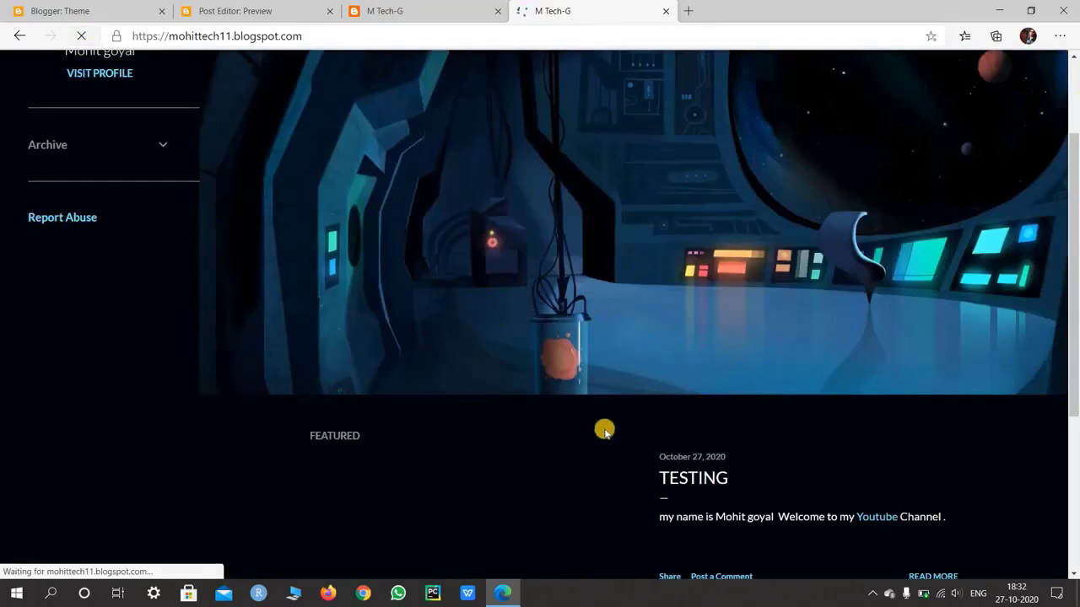
scroll(582, 420, down, 3)
scroll(80, 320, up, 5)
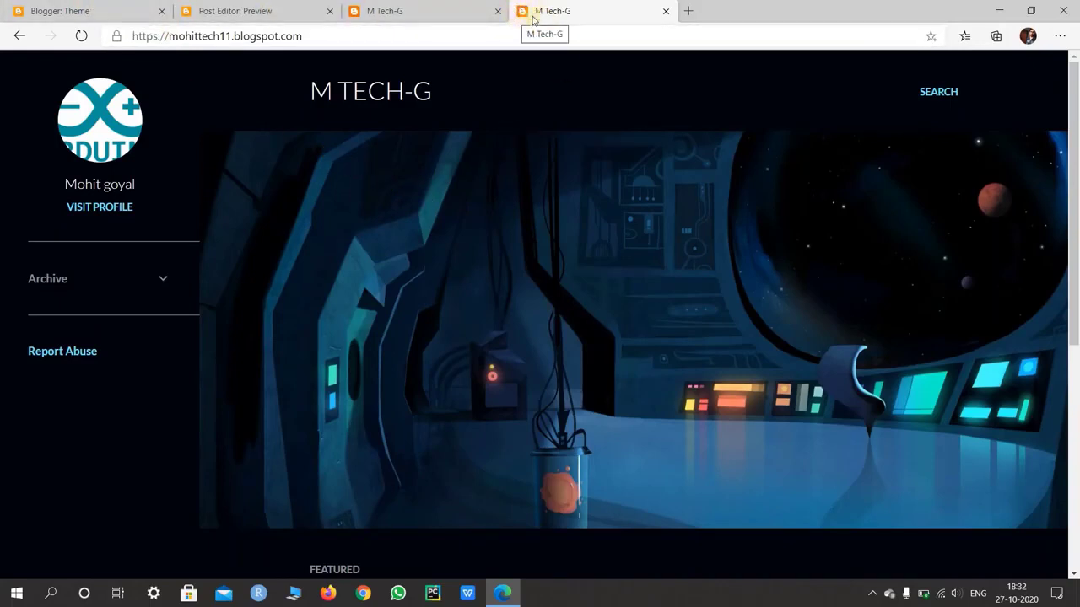
- Return to the blog's dashboard and open the favicon configuration from its settings
click(59, 10)
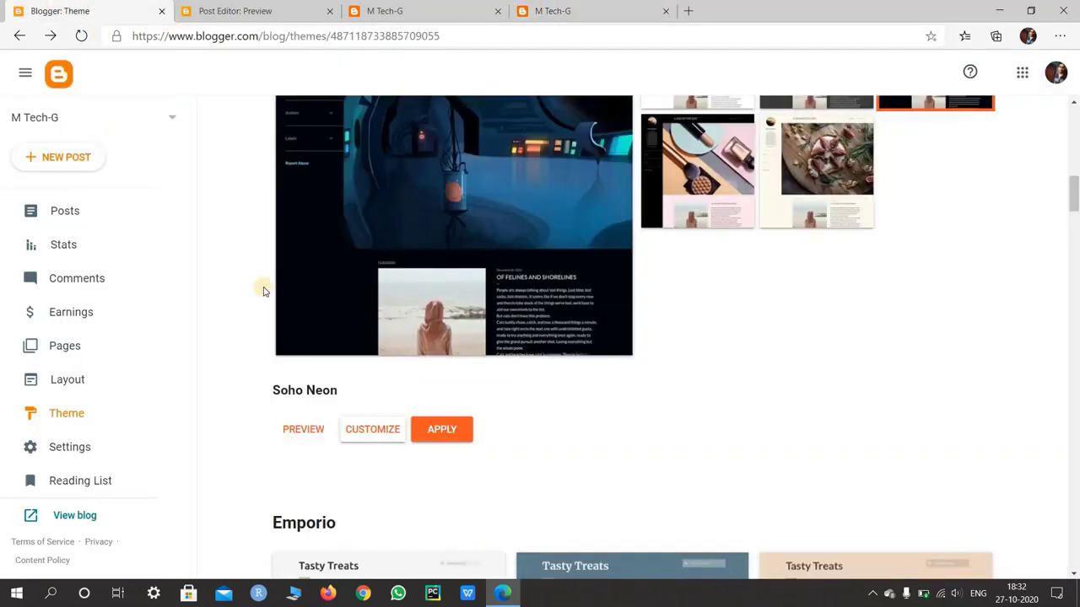
click(84, 456)
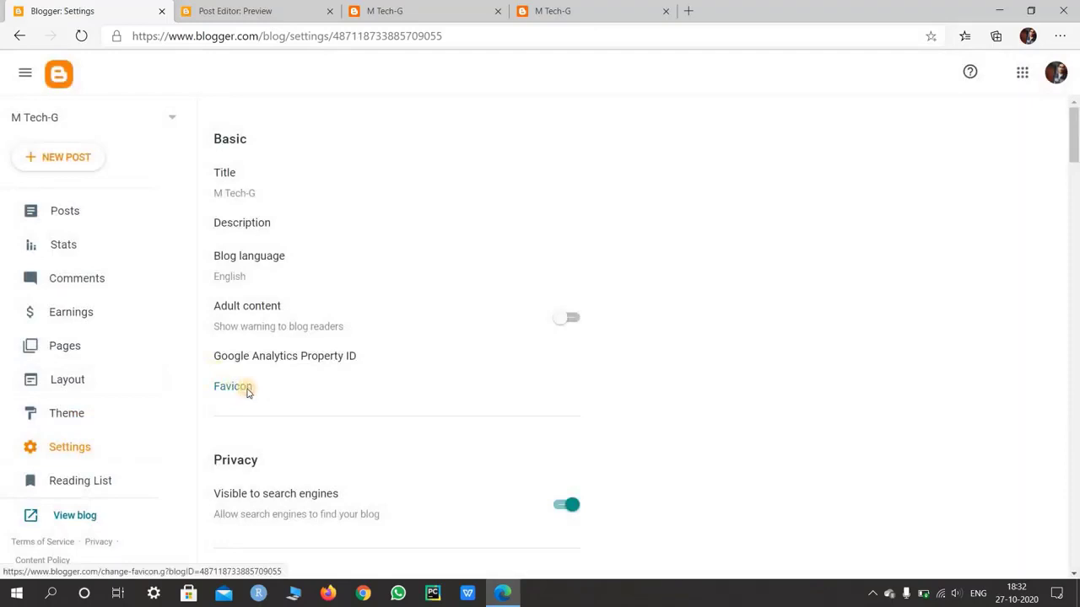
click(247, 391)
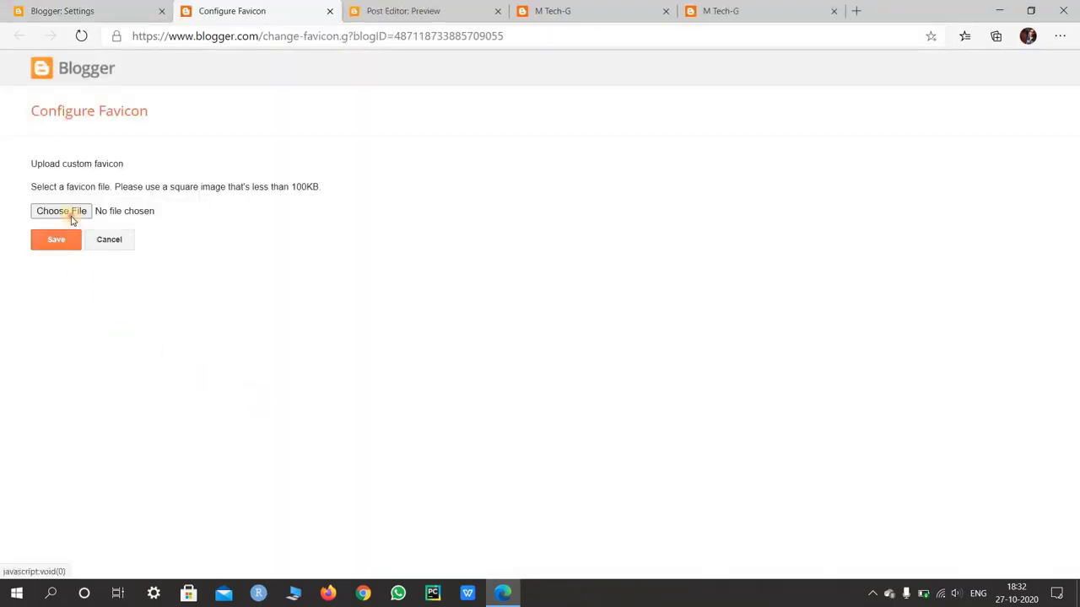
- Choose icons8-m-64 from the Icon folder on drive D: as the custom favicon and save it
click(71, 217)
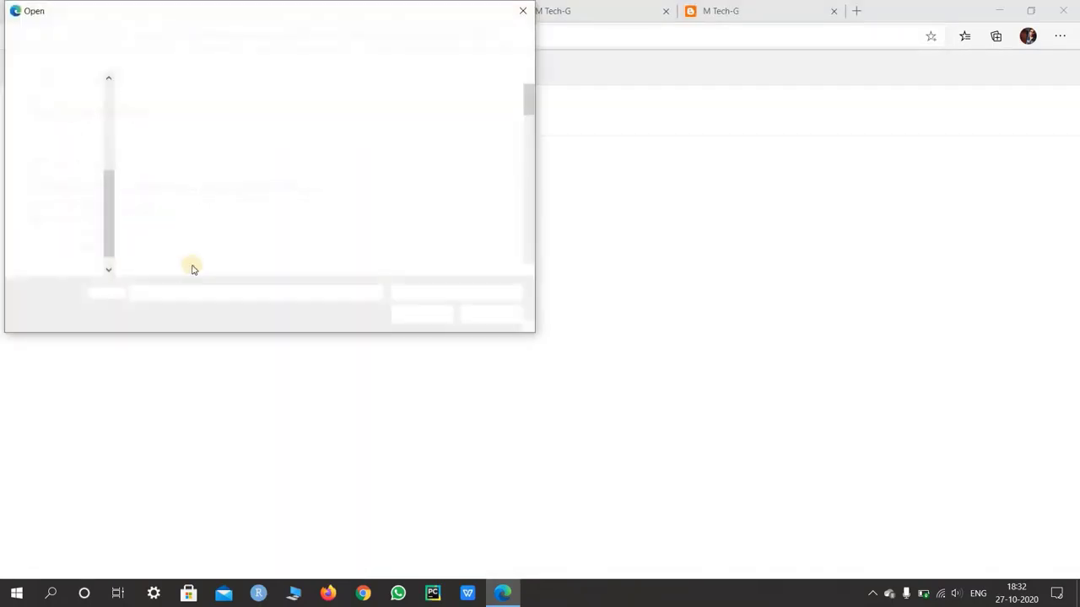
scroll(160, 243, down, 1)
click(71, 238)
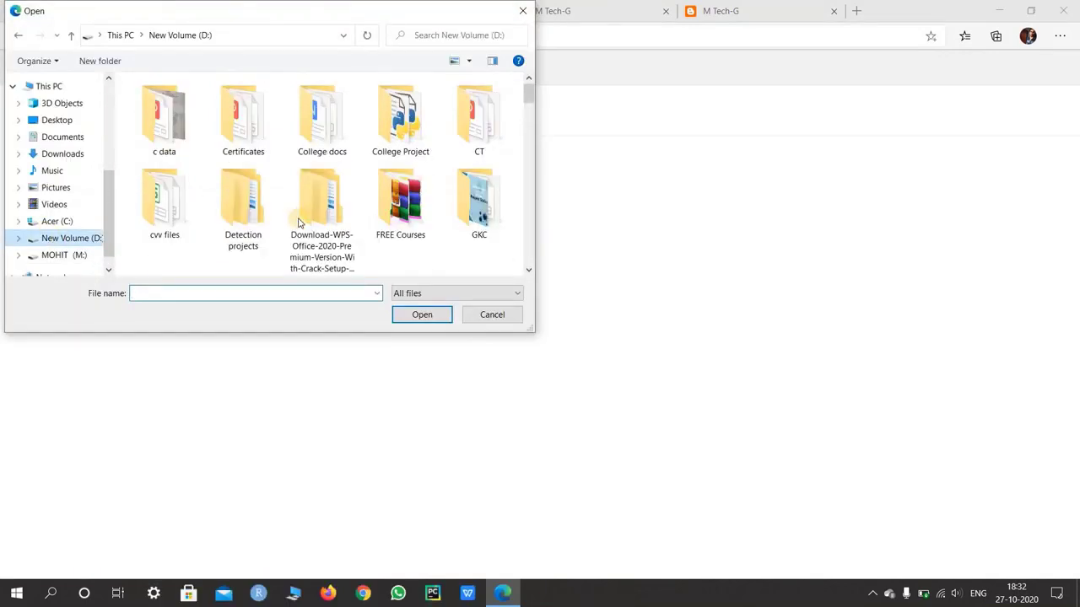
scroll(289, 226, down, 1)
scroll(289, 225, down, 1)
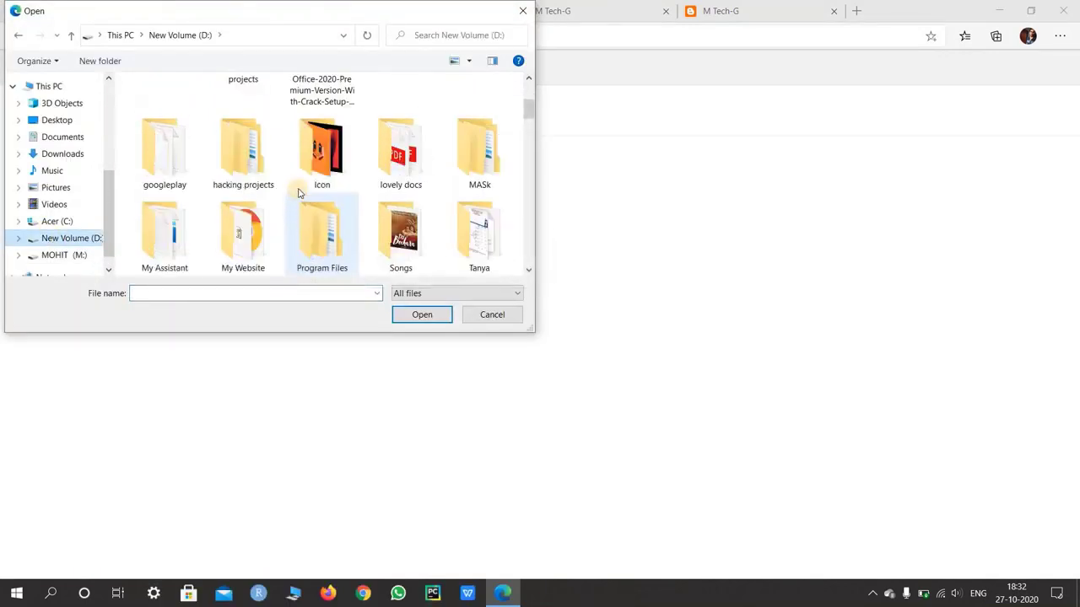
double_click(300, 192)
click(401, 122)
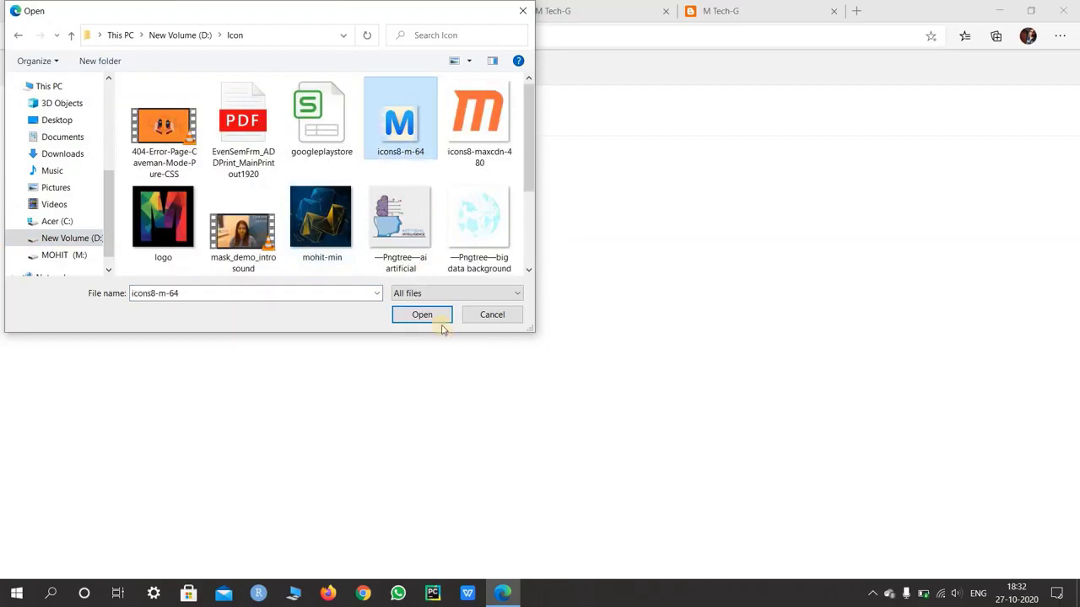
click(438, 325)
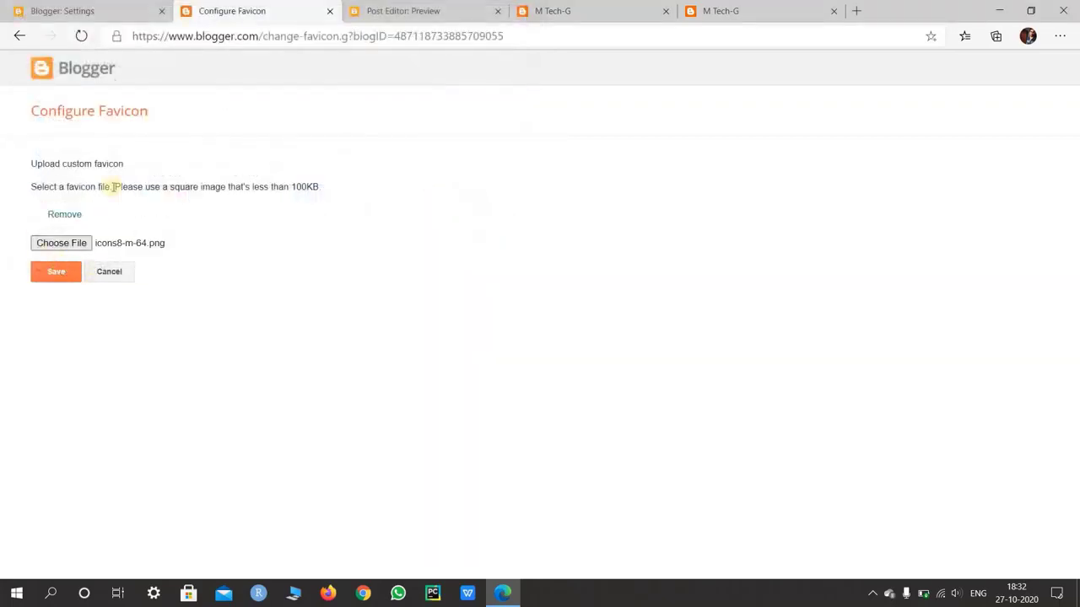
click(58, 273)
- Reload the live blog and check its favicon
click(550, 8)
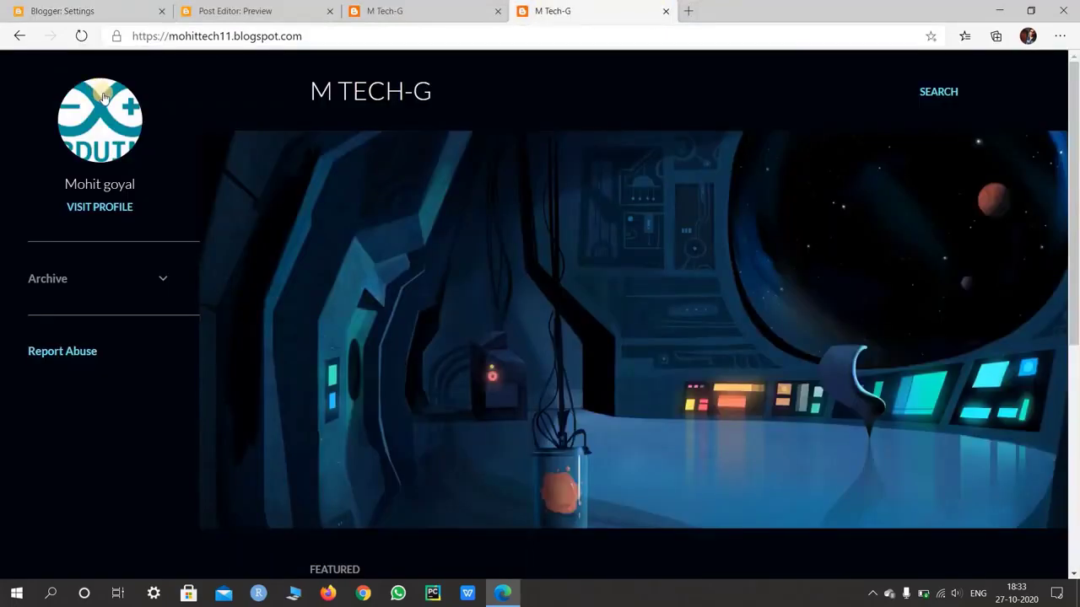
key(F5)
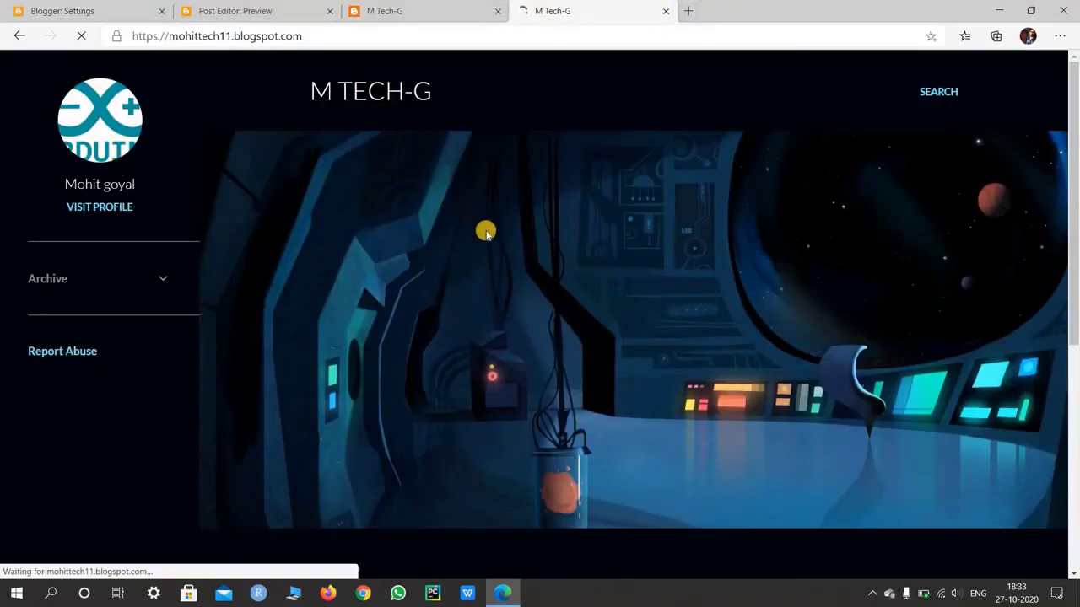
key(ctrl+1)
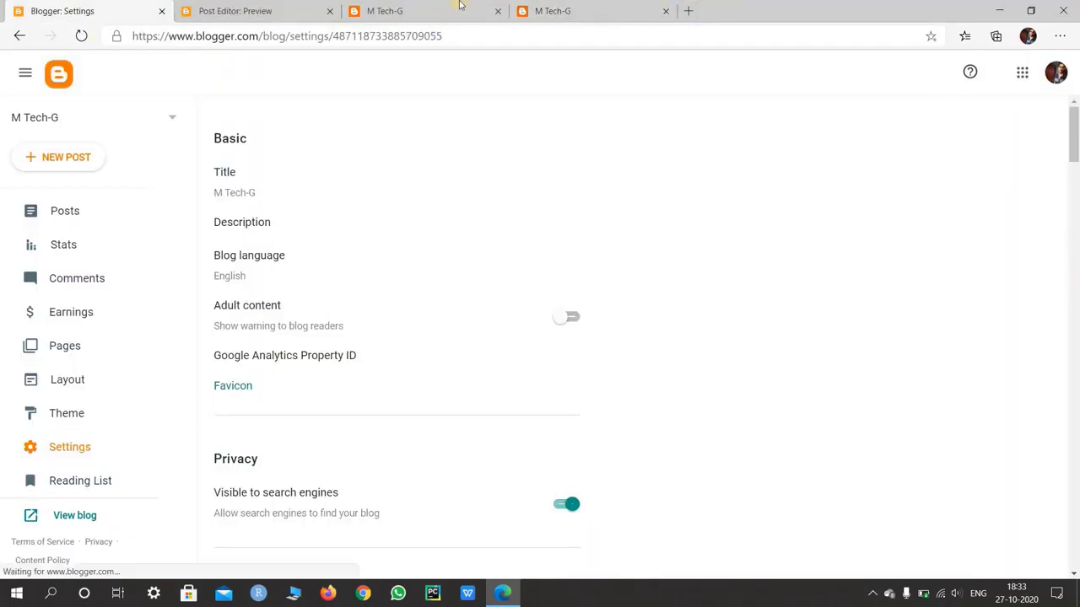
click(540, 8)
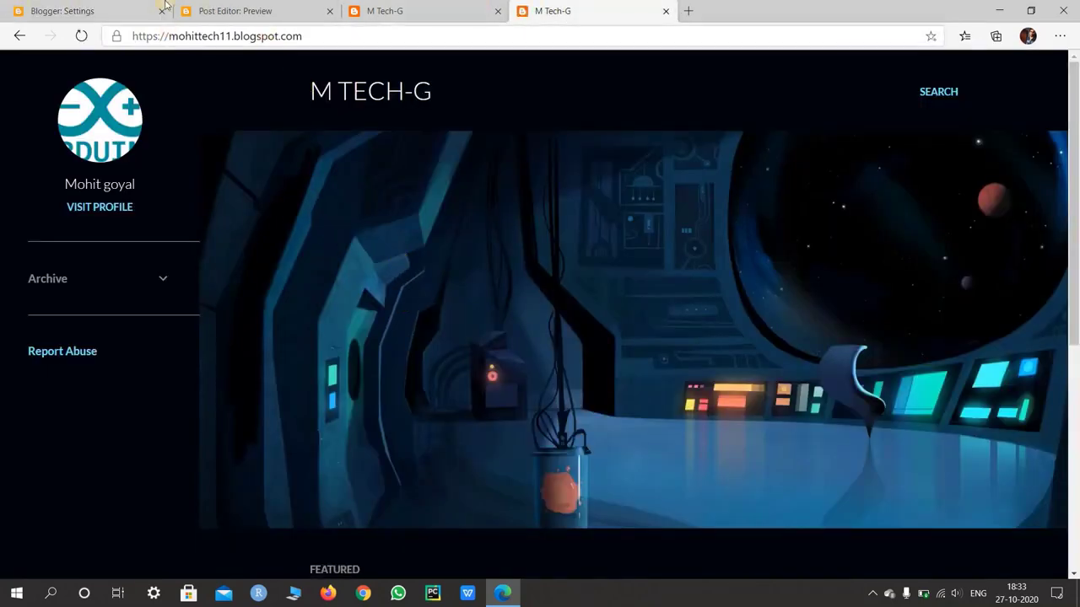
- Return to the blog settings, set the description to "Hello guys" and save it
key(ctrl+1)
scroll(235, 276, down, 2)
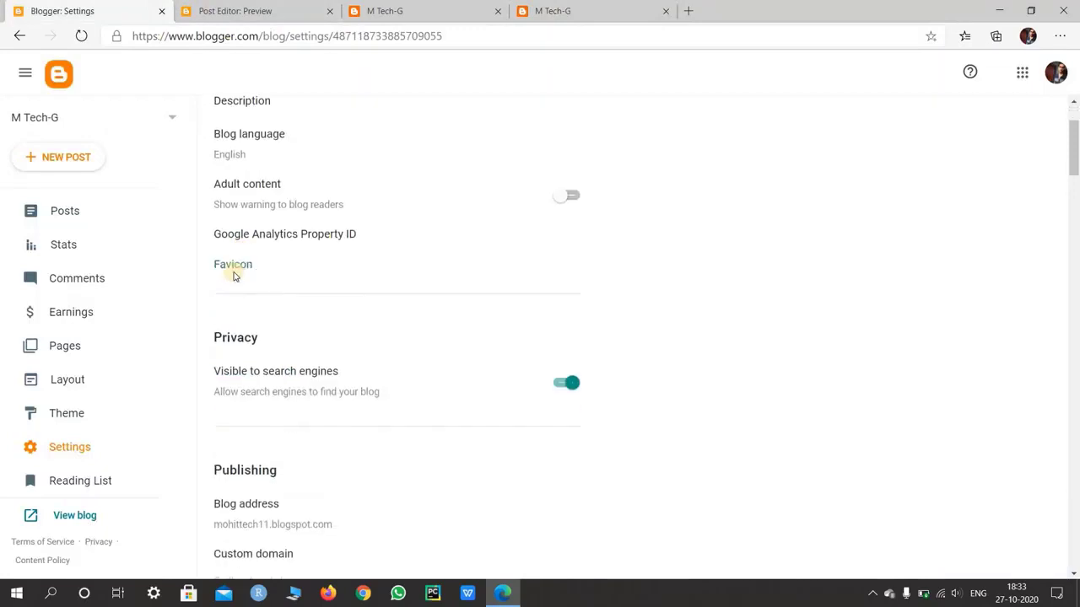
scroll(271, 252, up, 2)
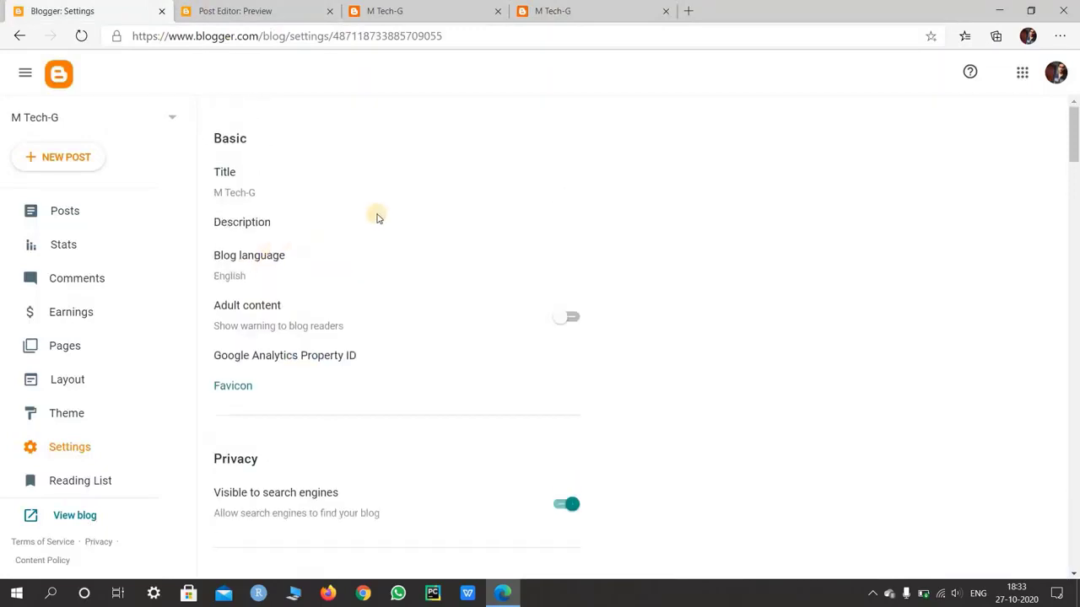
click(436, 240)
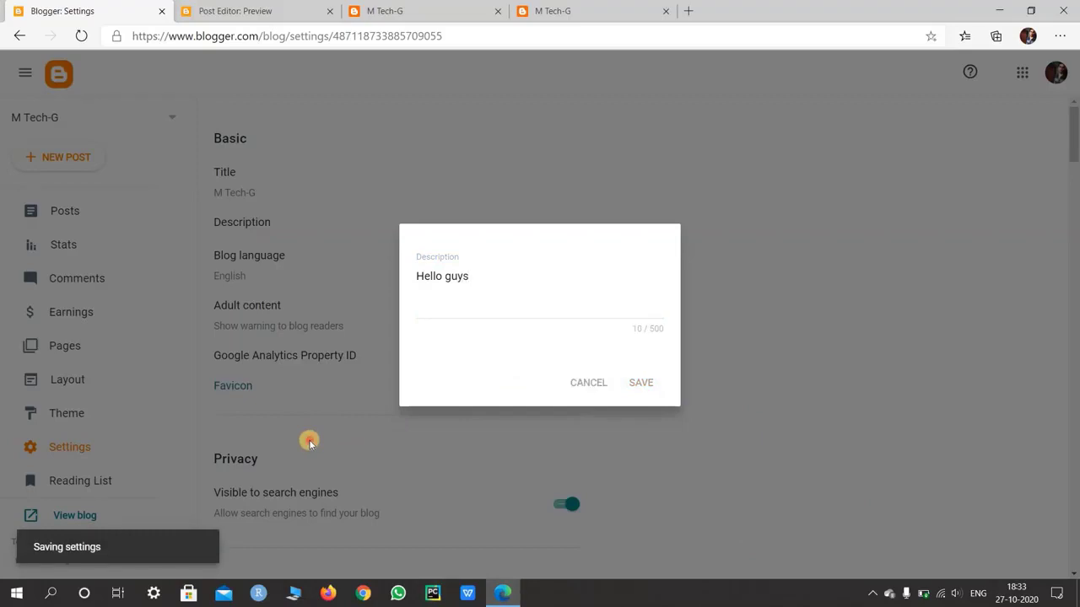
- Open the blog address under the Publishing settings and save it
scroll(309, 442, down, 5)
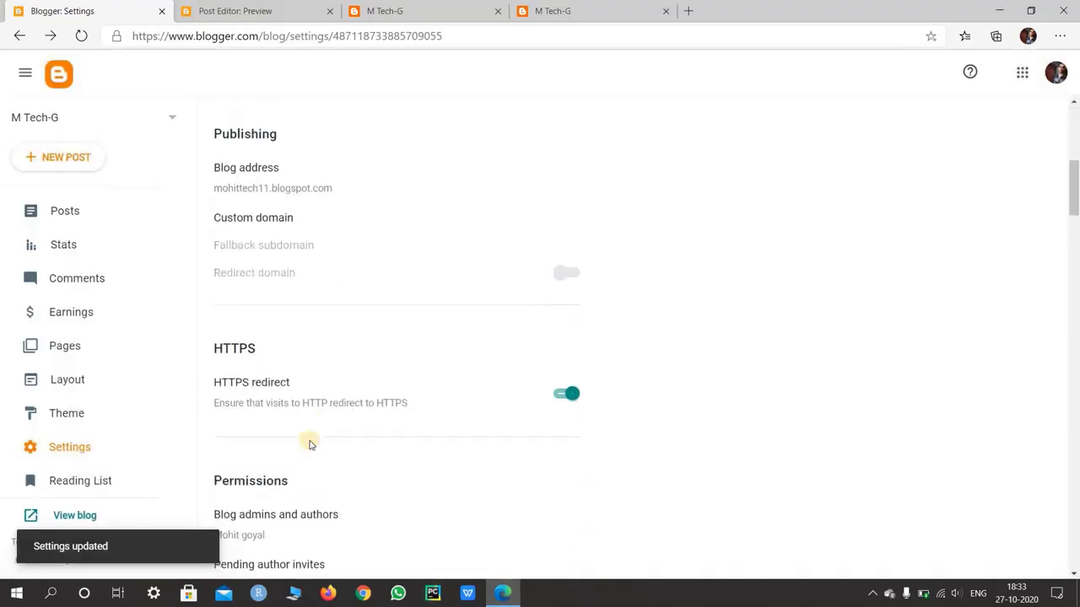
scroll(309, 443, down, 4)
scroll(301, 433, up, 6)
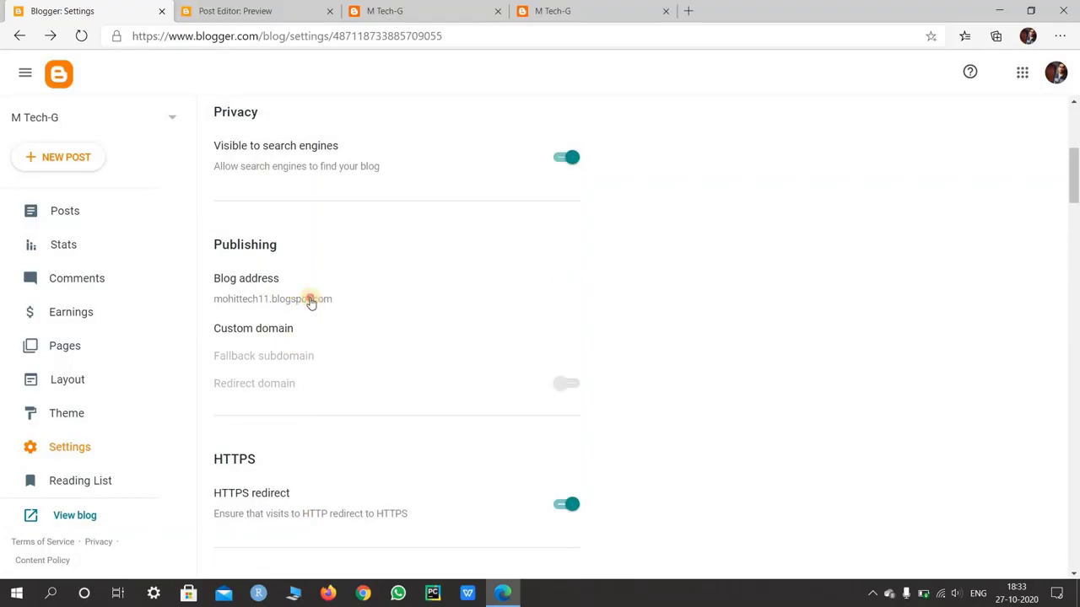
click(366, 302)
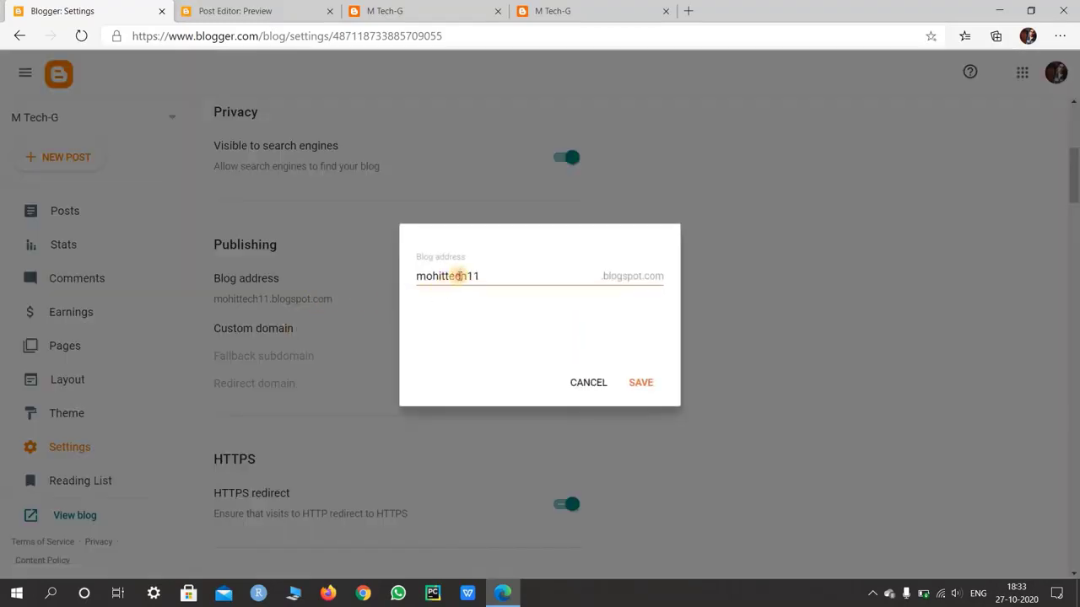
double_click(460, 276)
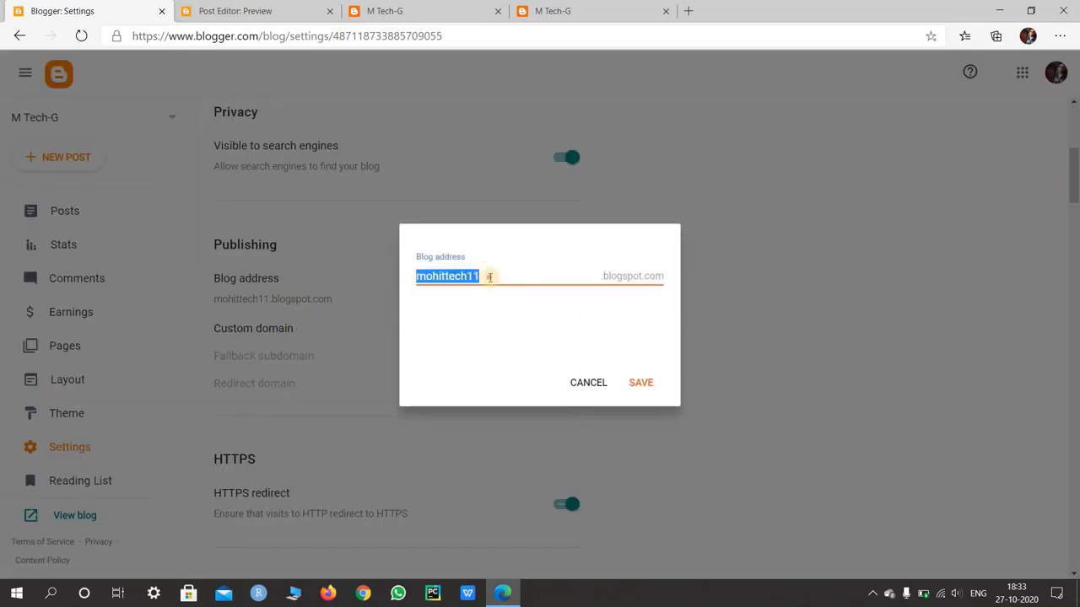
click(540, 283)
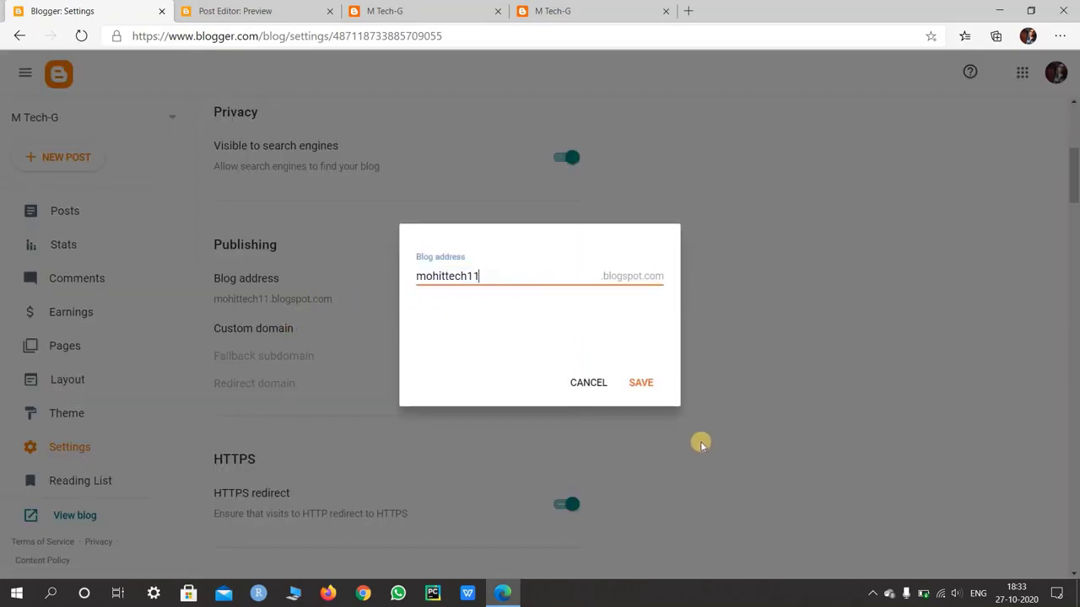
click(643, 383)
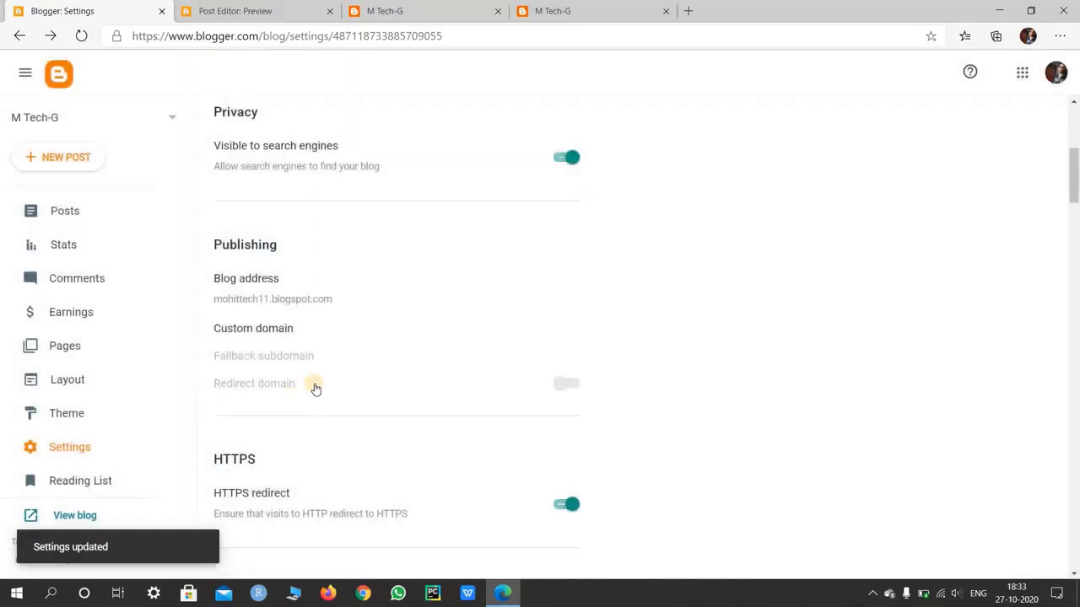
- Review the remaining settings, including permissions, posts, comments, date formats, meta tags, redirects and crawlers
scroll(315, 388, down, 6)
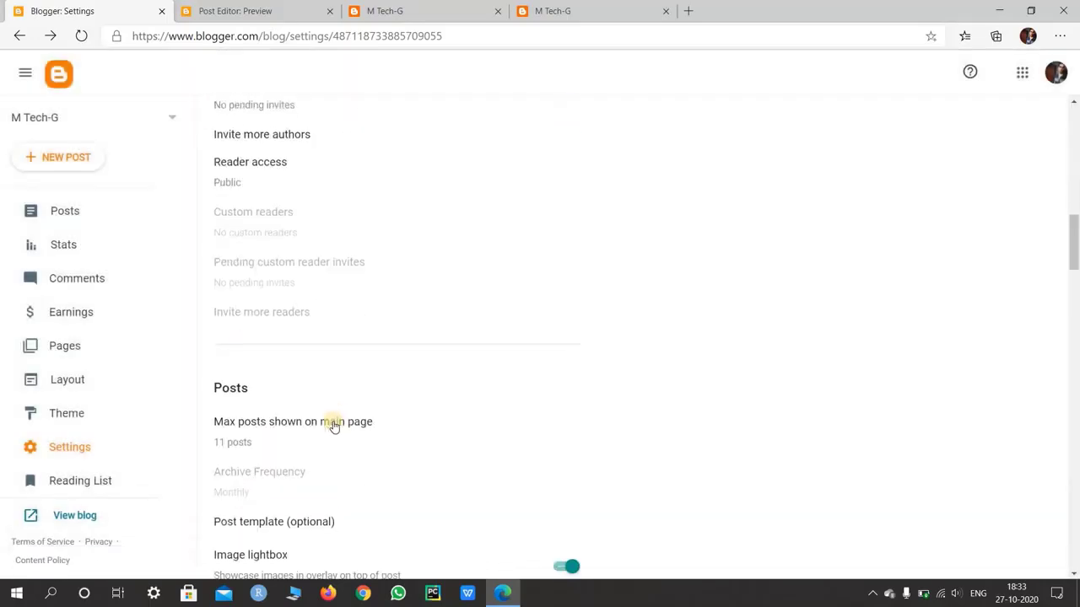
scroll(333, 426, down, 5)
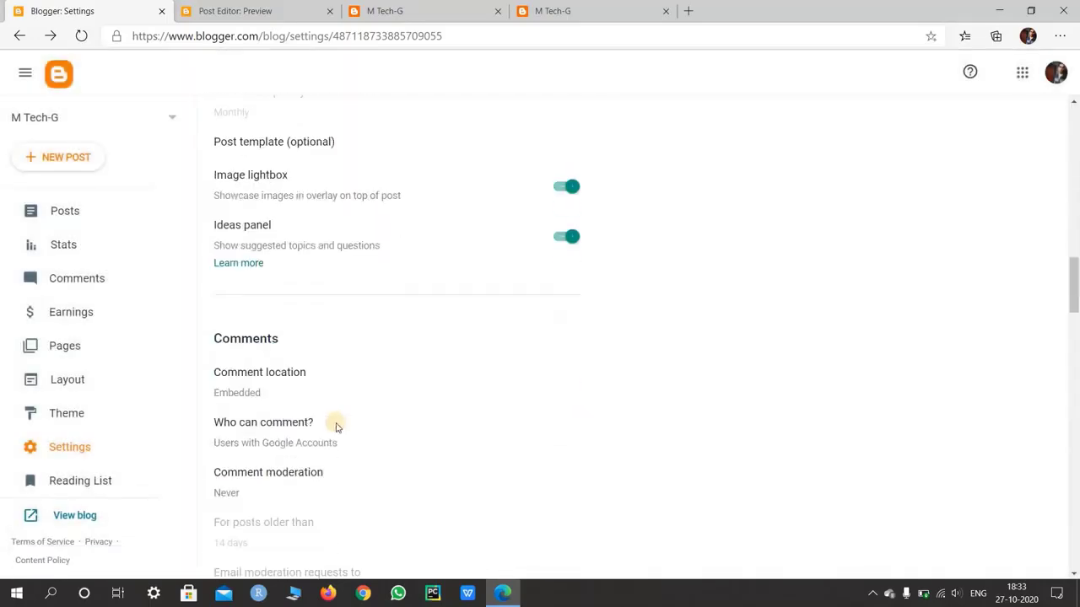
scroll(336, 427, down, 10)
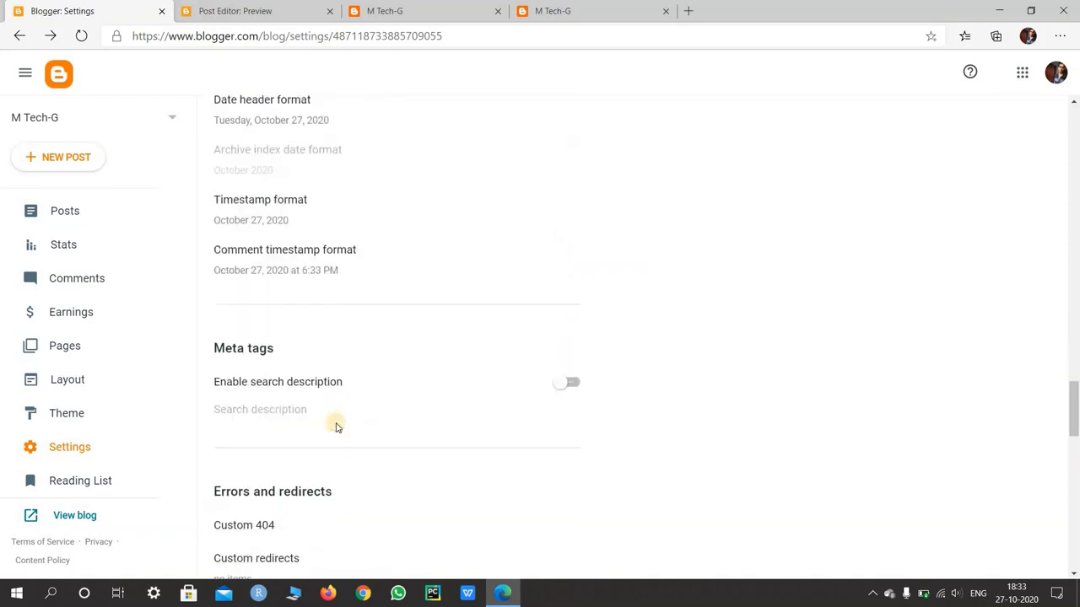
scroll(337, 428, down, 5)
scroll(121, 403, up, 3)
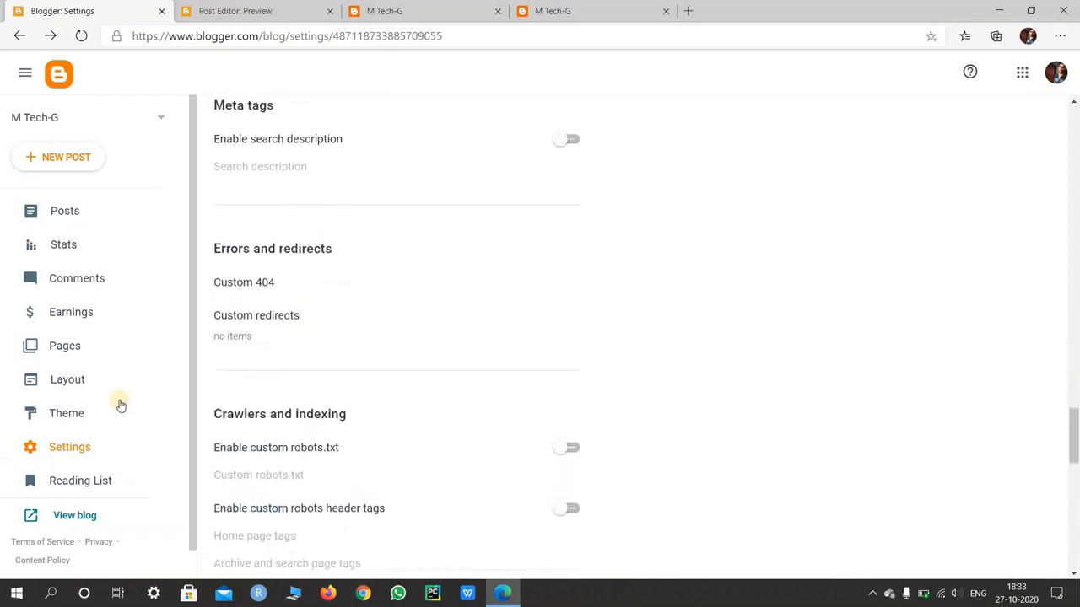
- Open the blog's posts list and inspect the blog switcher with its New Blog option
click(73, 220)
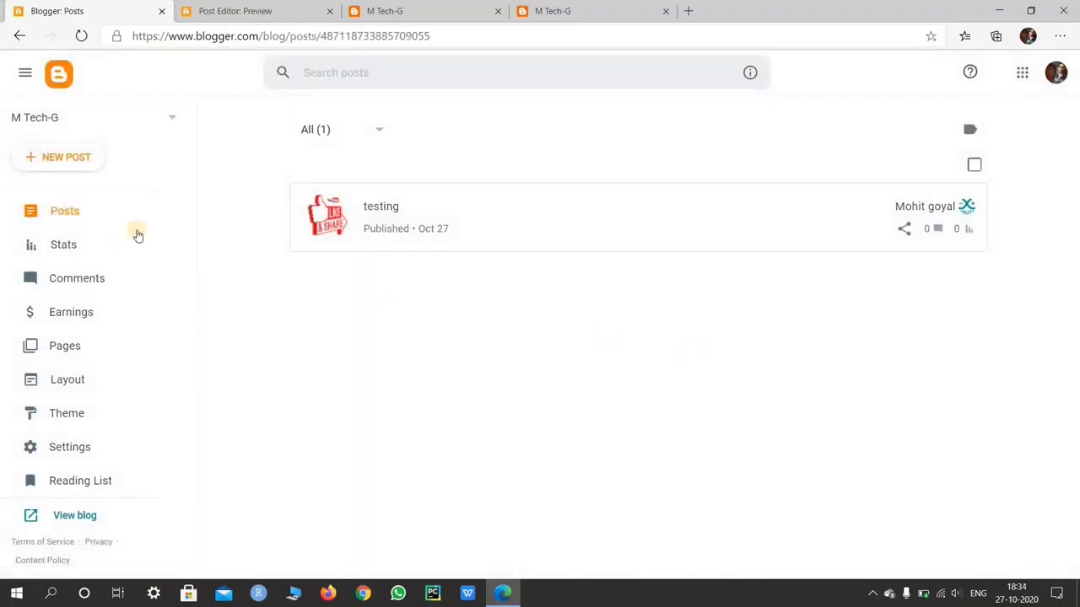
click(164, 120)
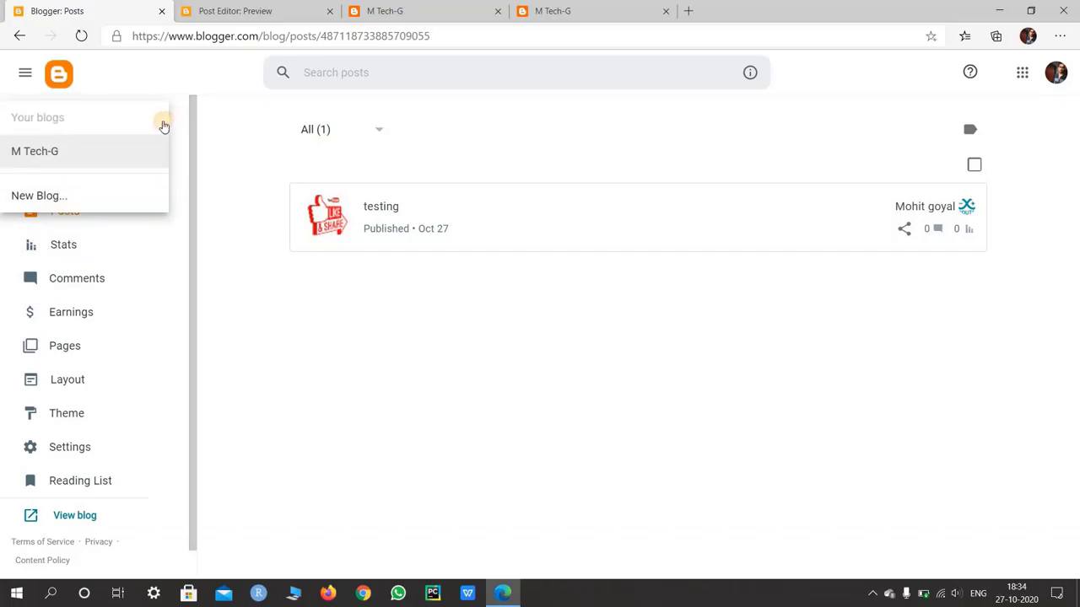
click(164, 124)
click(159, 118)
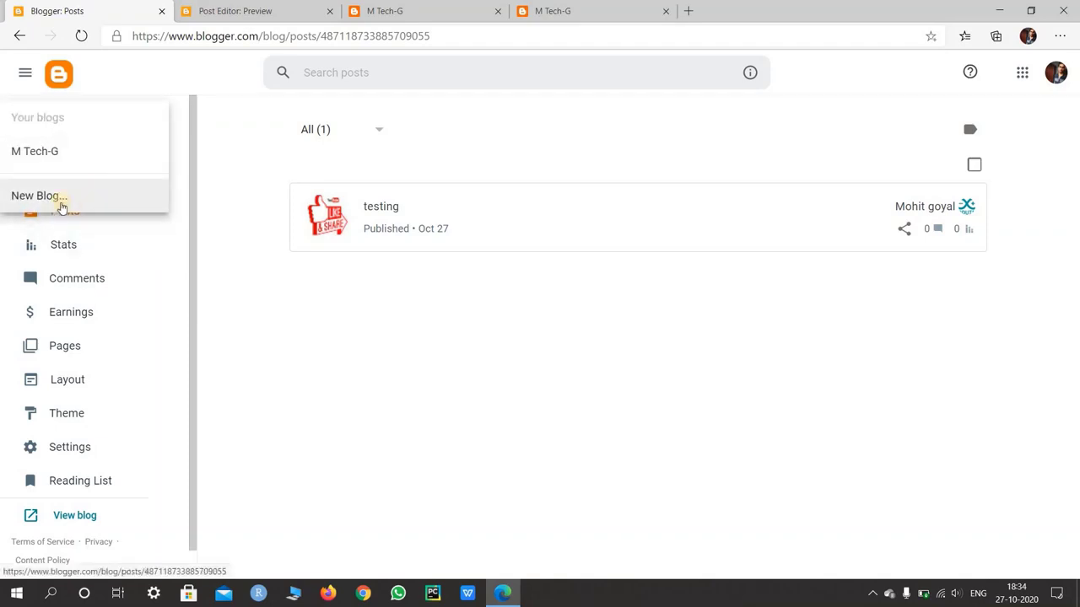
click(152, 242)
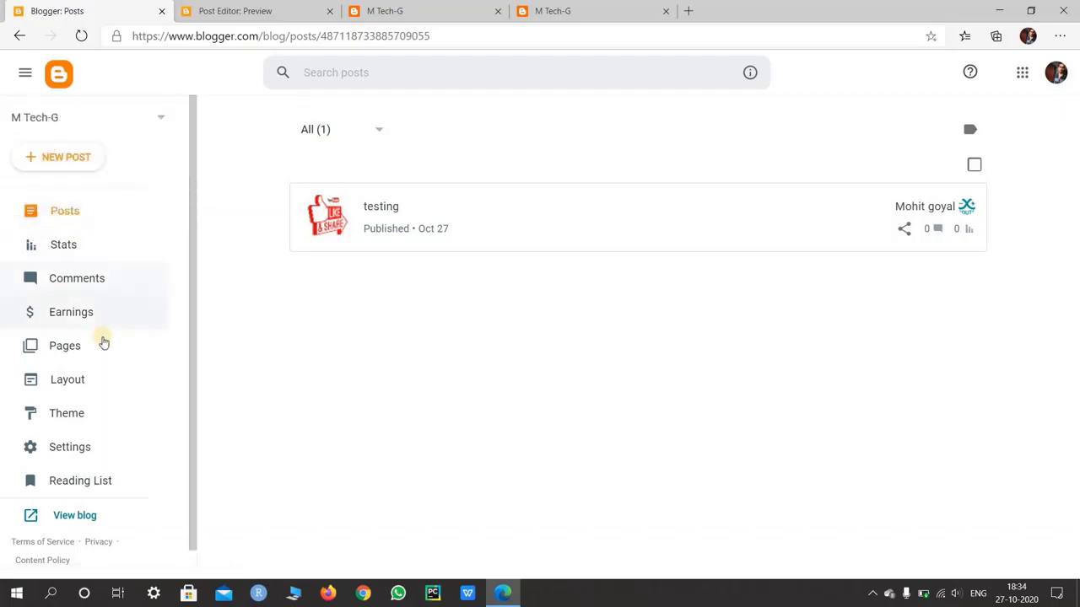
- Open the blog's layout page to view its gadget sections under the new theme
scroll(101, 340, down, 1)
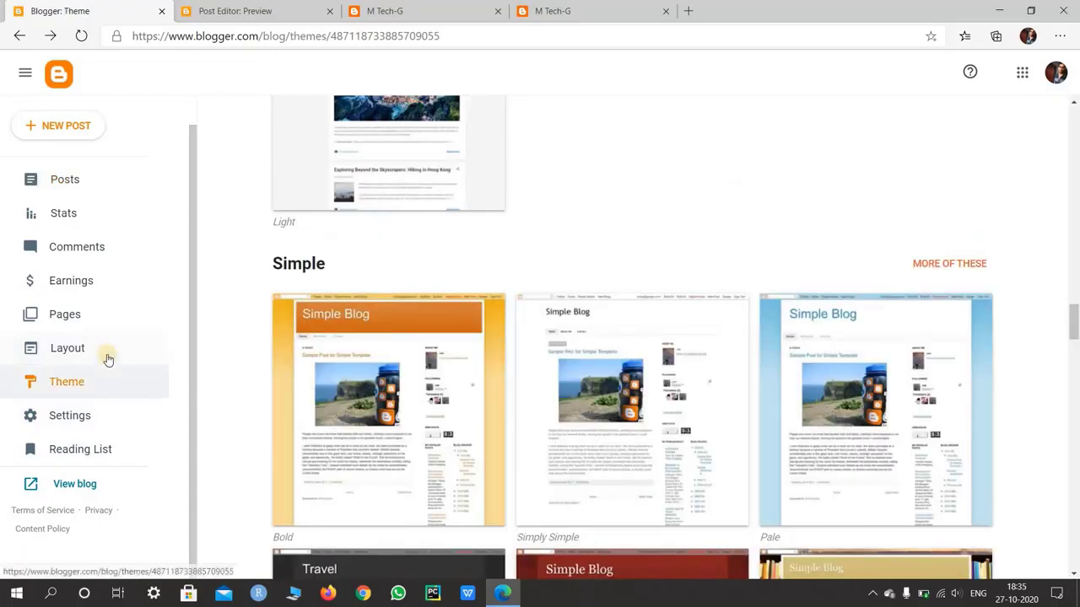
click(105, 359)
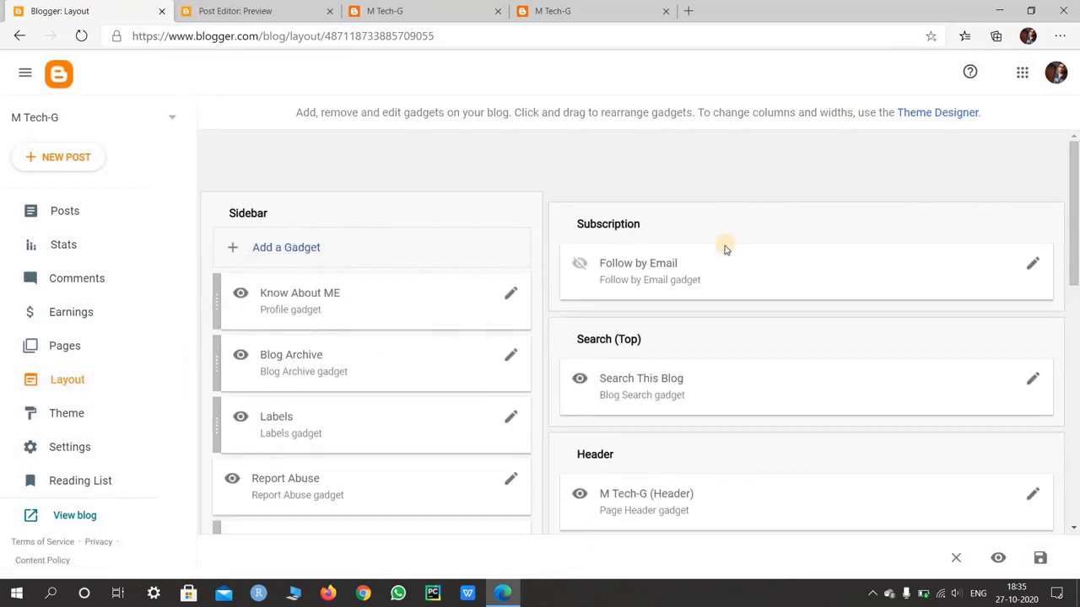
- Review the layout sections, then make the Follow by Email gadget under Subscription visible and save its configuration
scroll(351, 298, down, 3)
scroll(534, 270, up, 3)
scroll(565, 285, down, 3)
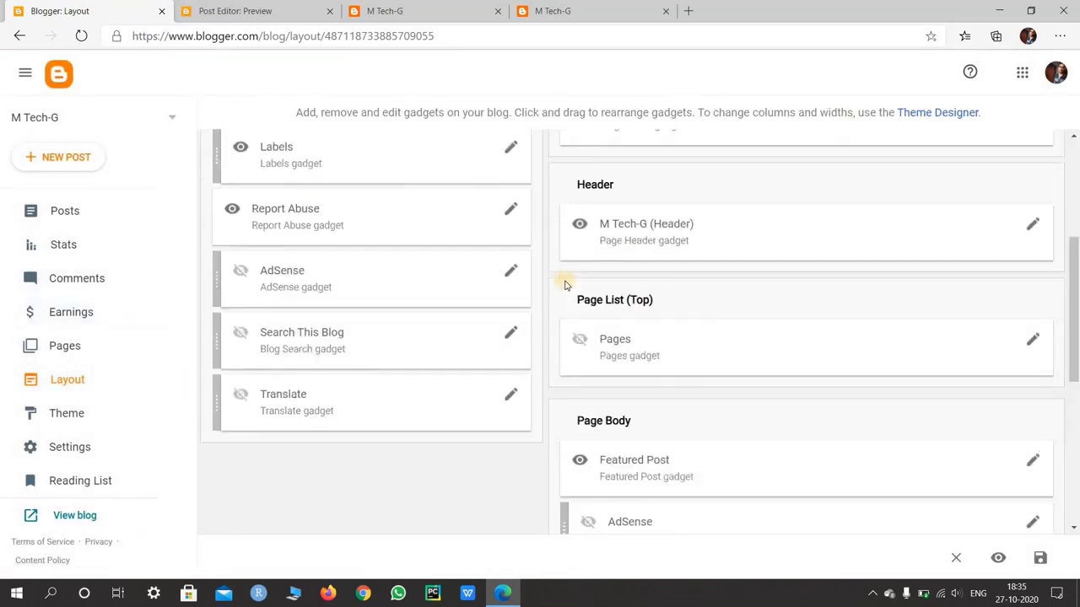
scroll(566, 287, down, 5)
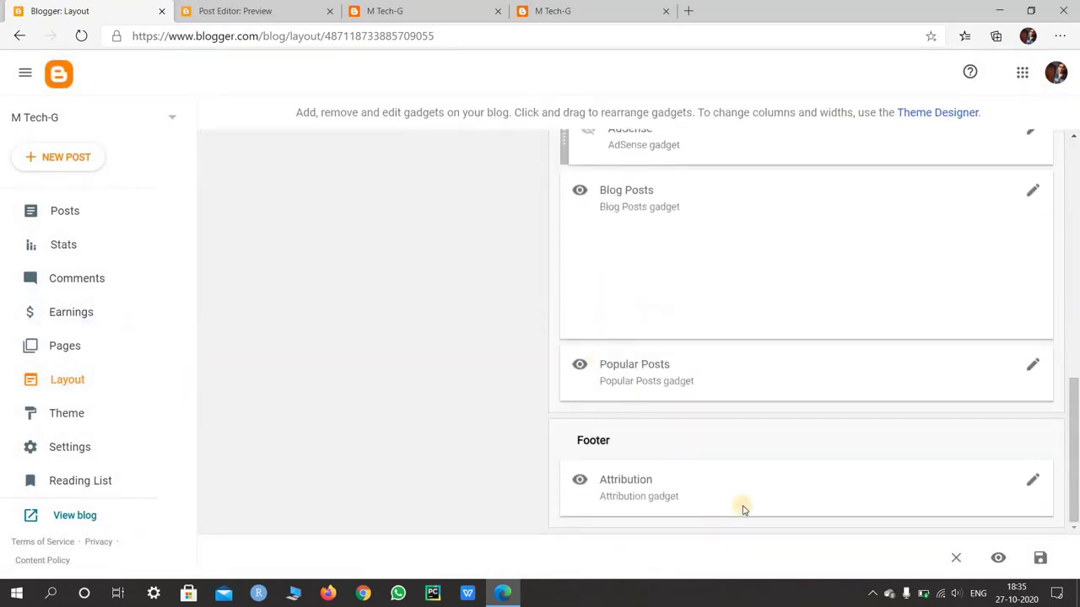
scroll(671, 302, up, 10)
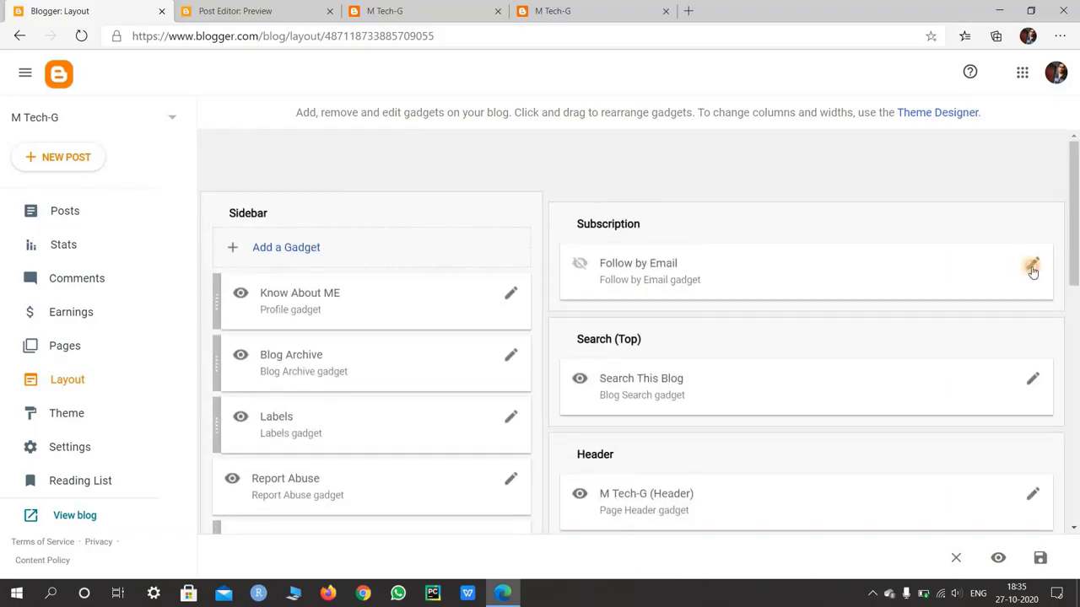
click(1033, 269)
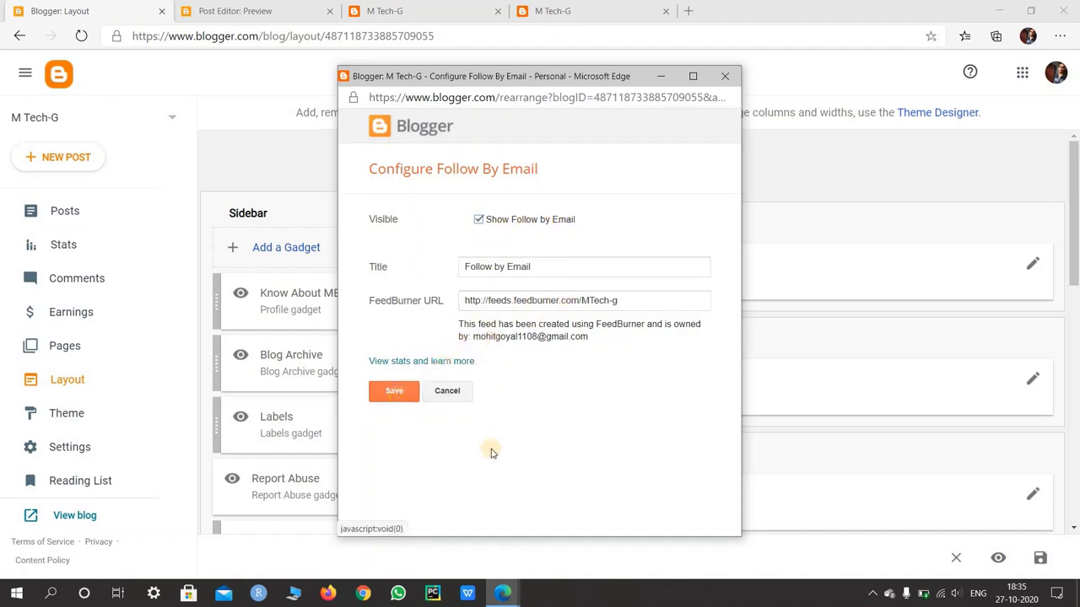
click(398, 394)
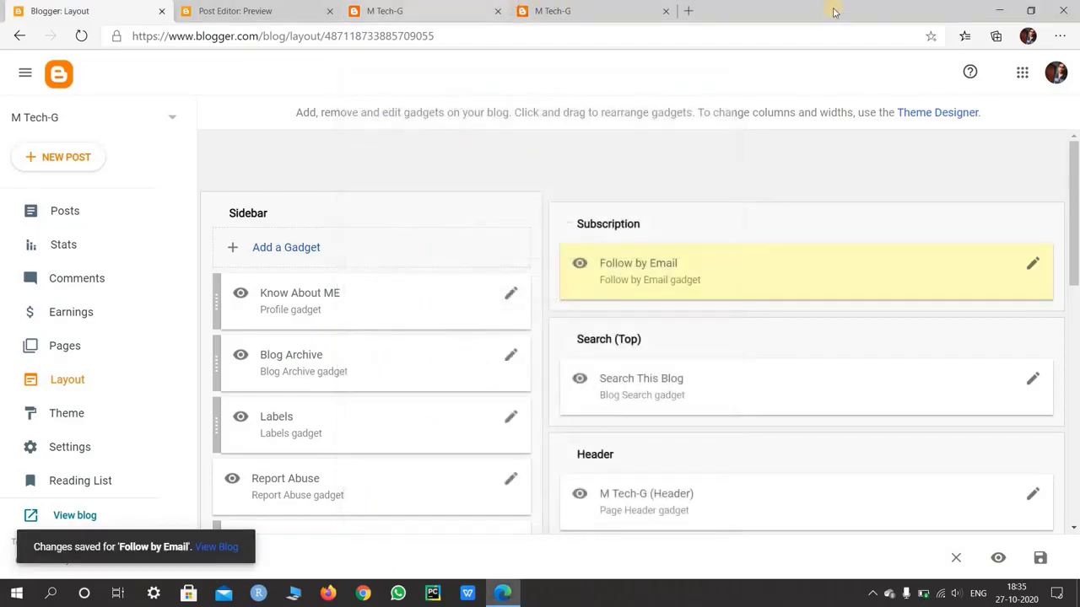
- Reload the live blog and fill in the subscriber's email address in its subscription form
click(561, 9)
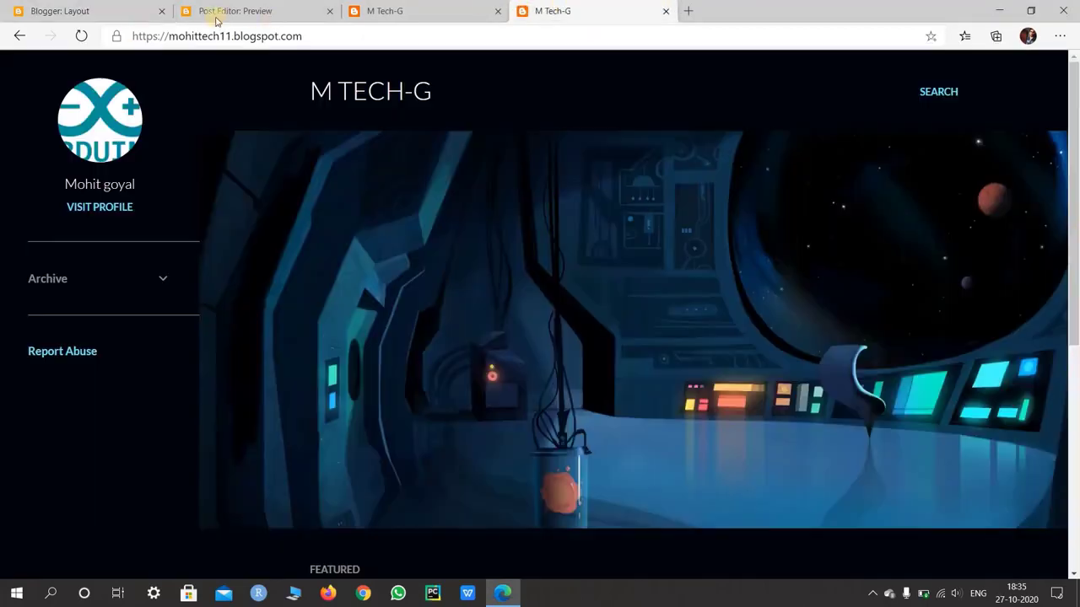
click(76, 39)
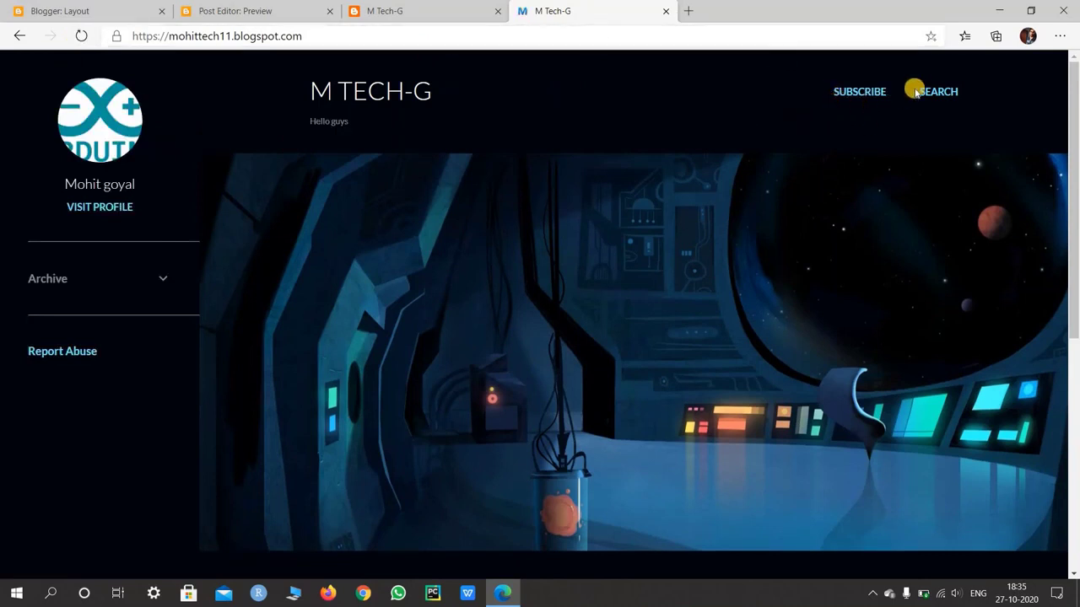
click(850, 94)
click(654, 312)
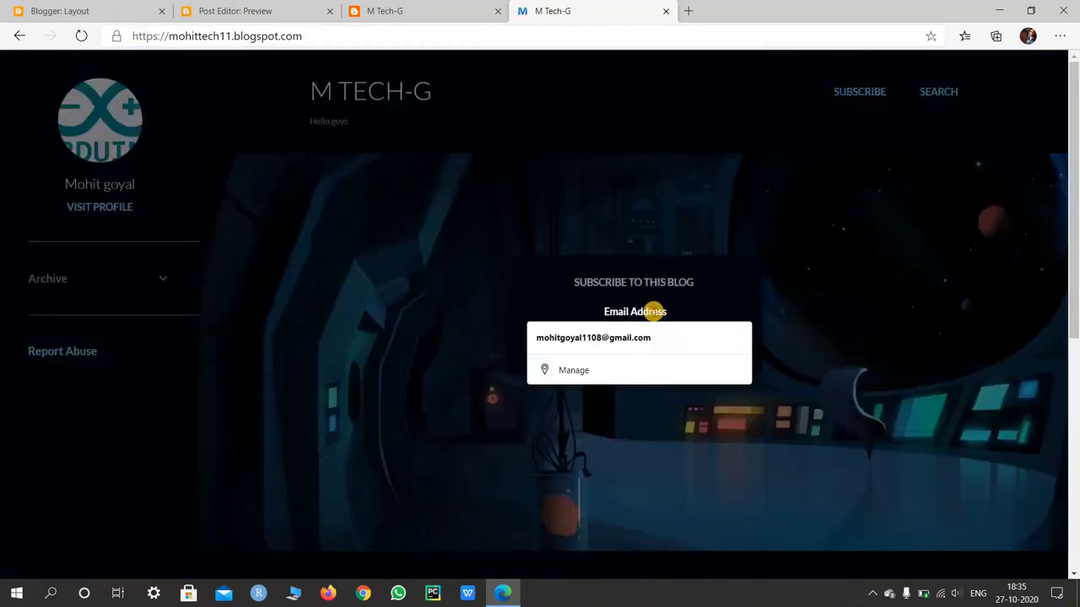
click(629, 345)
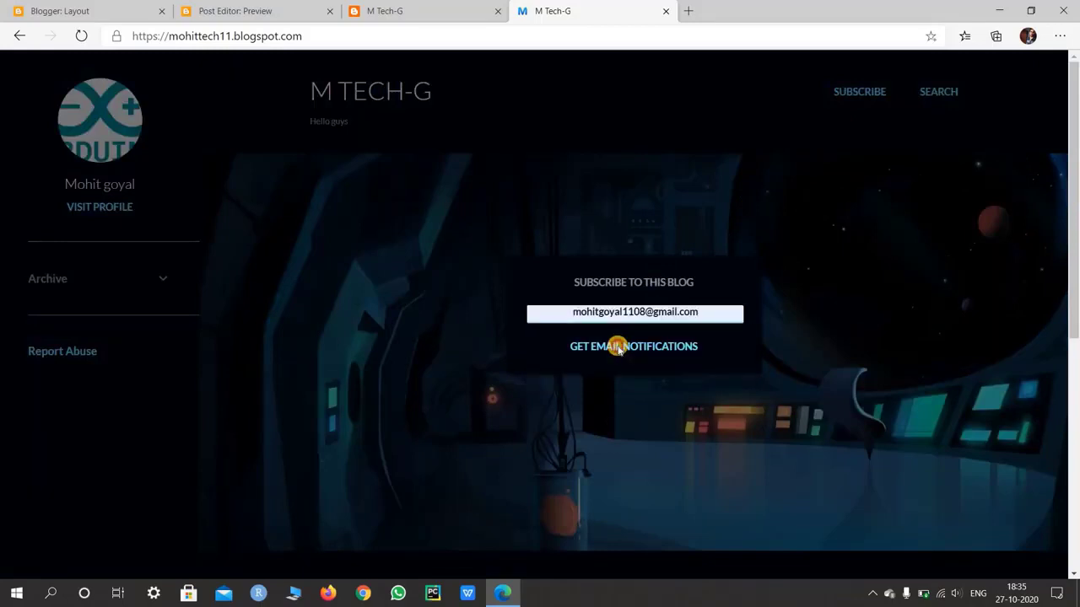
- Request email notifications, confirm the "I'm not a robot" check and complete the FeedBurner subscription request
click(618, 346)
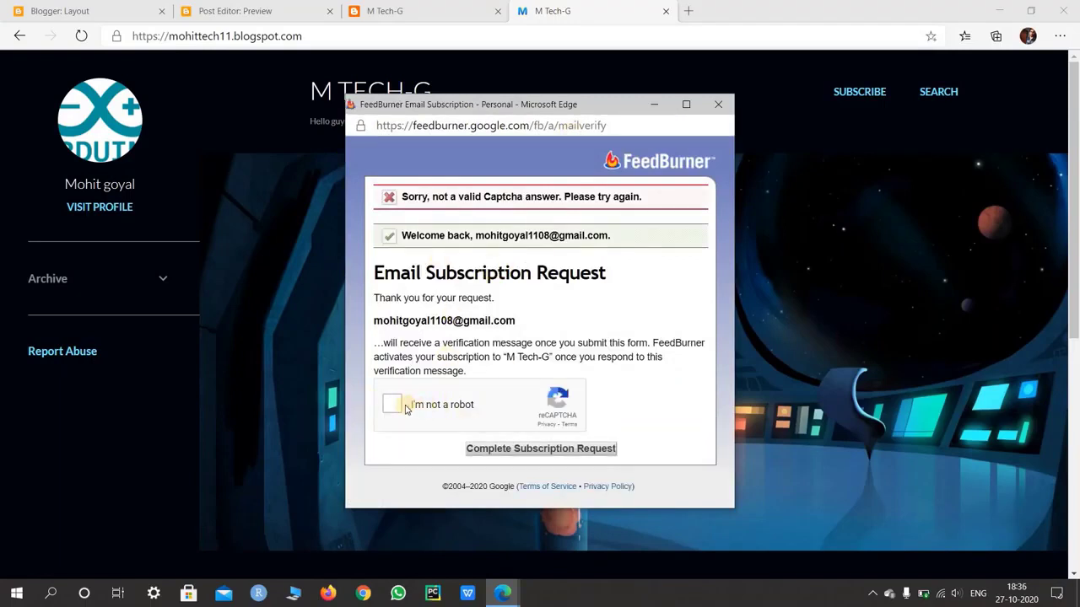
click(393, 405)
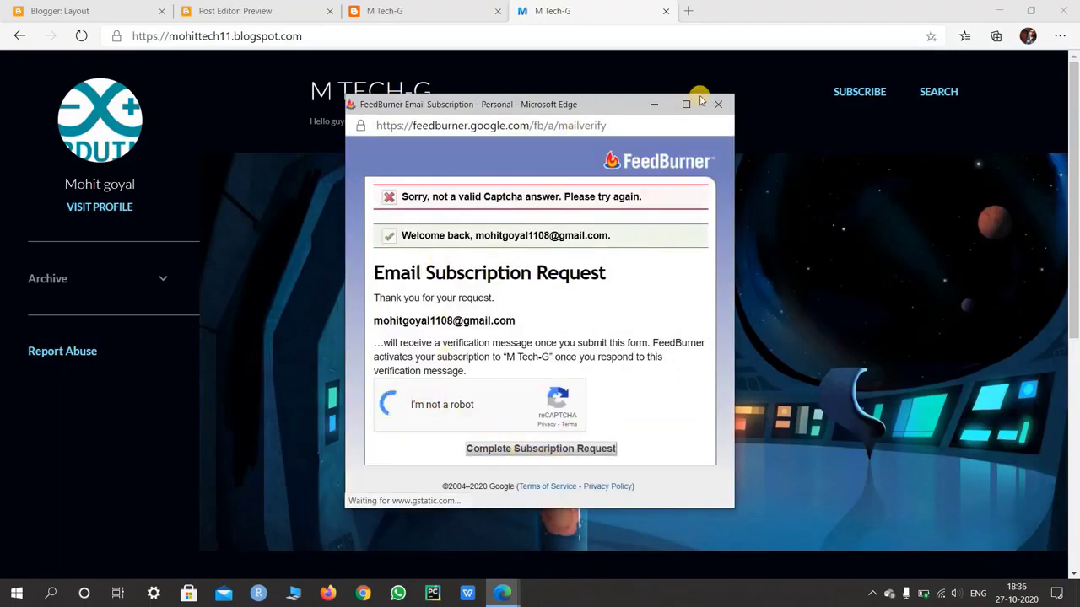
click(562, 452)
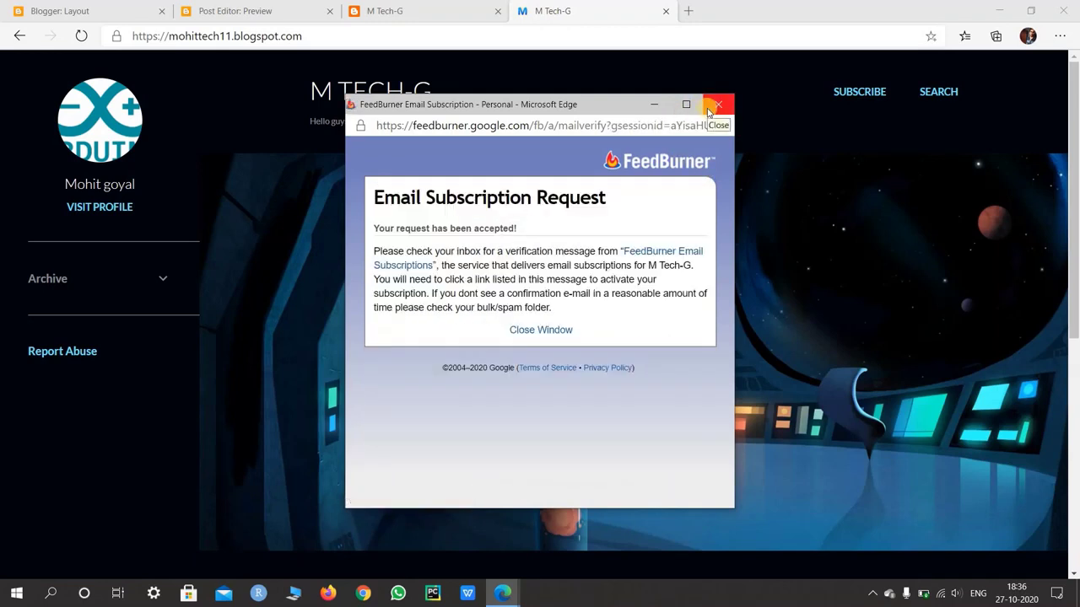
- Look through the blog's Earnings, Pages and Settings sections, with a glance at the live site
click(118, 312)
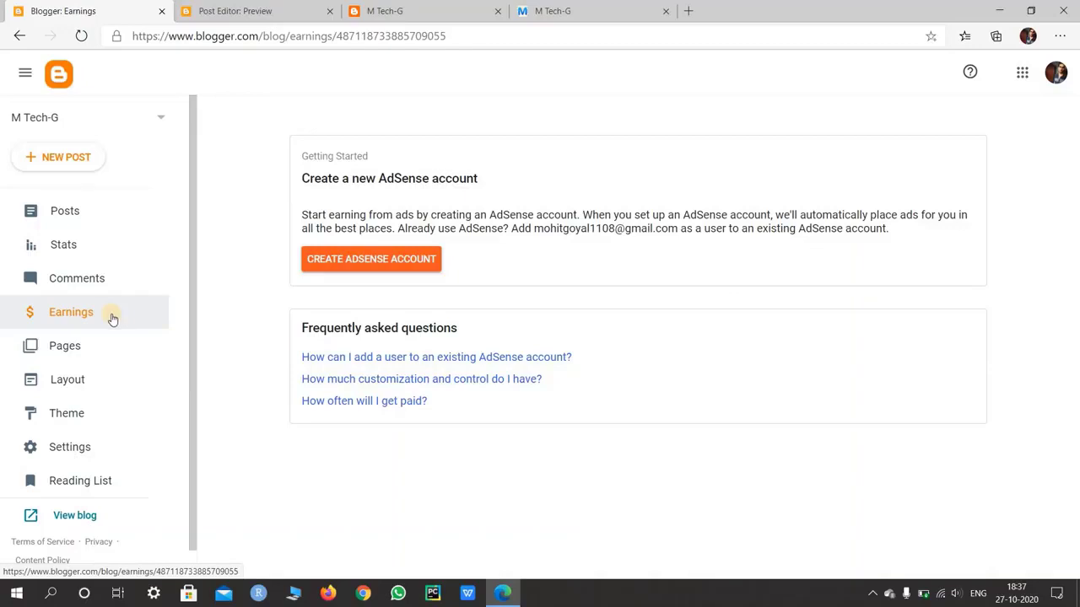
click(84, 346)
click(590, 10)
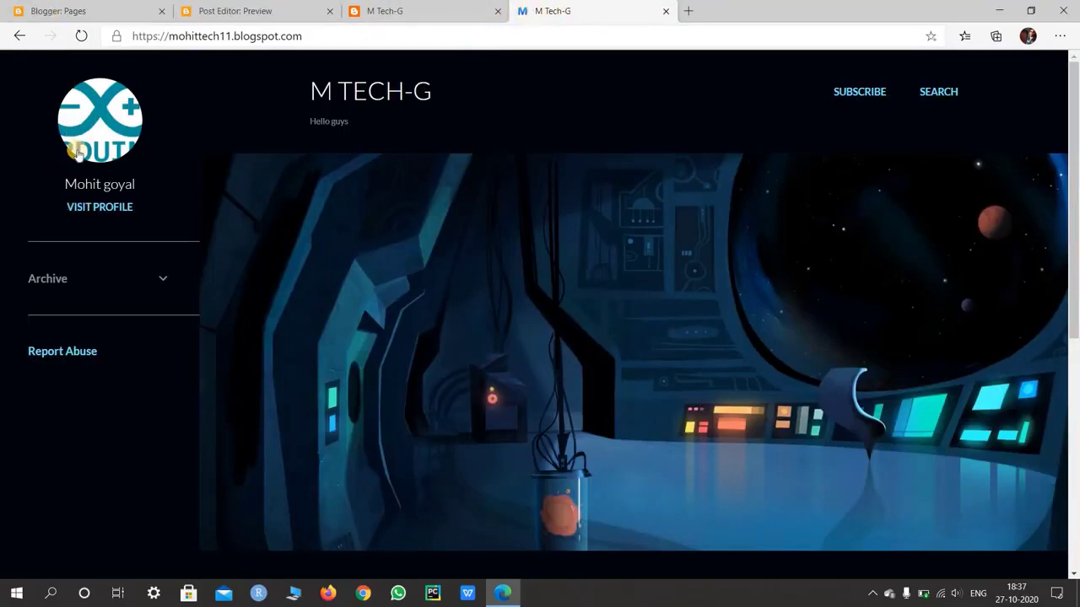
click(96, 6)
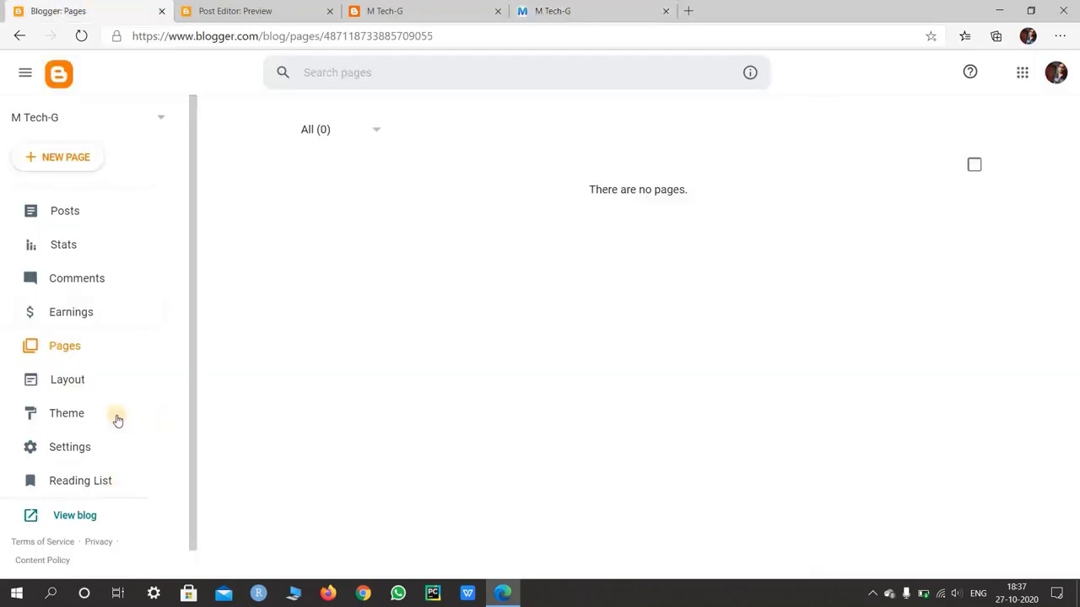
click(136, 442)
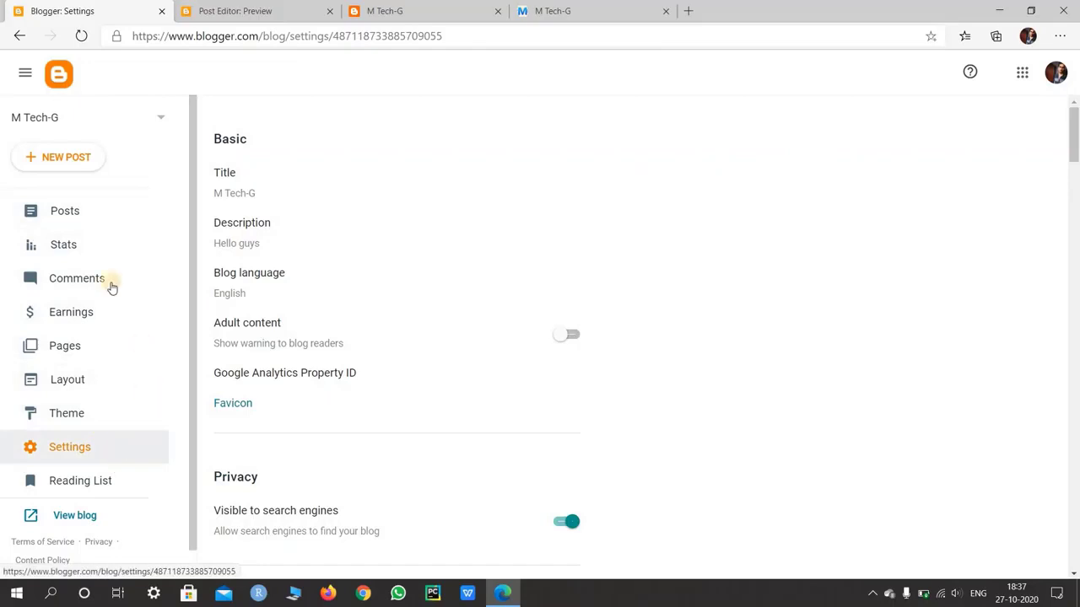
- Review the blog's Stats overview and open the detailed statistics for the whole blog
click(57, 240)
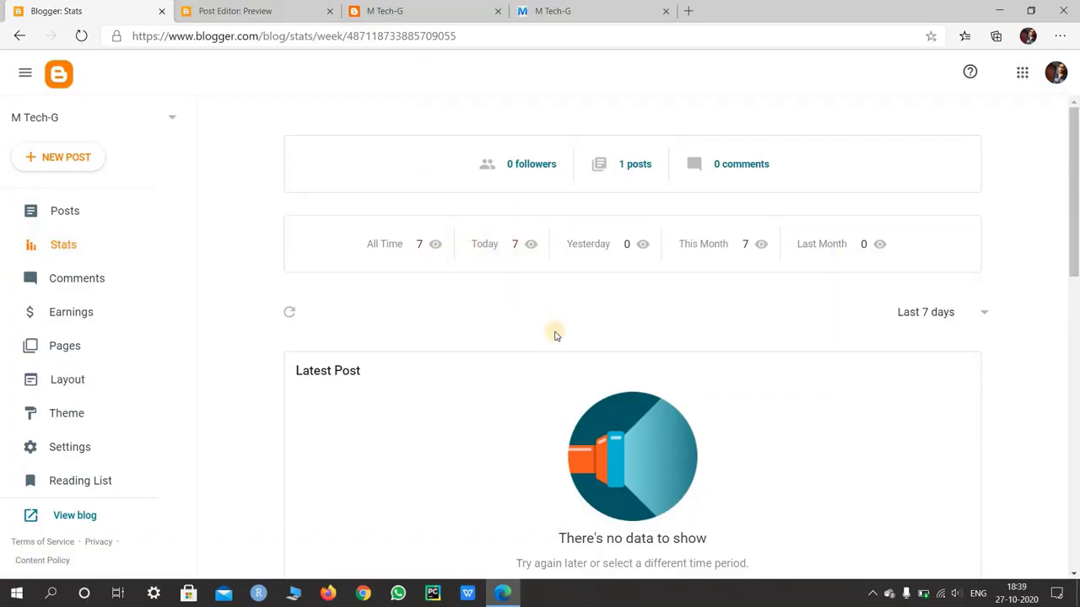
scroll(553, 333, down, 4)
scroll(550, 331, down, 4)
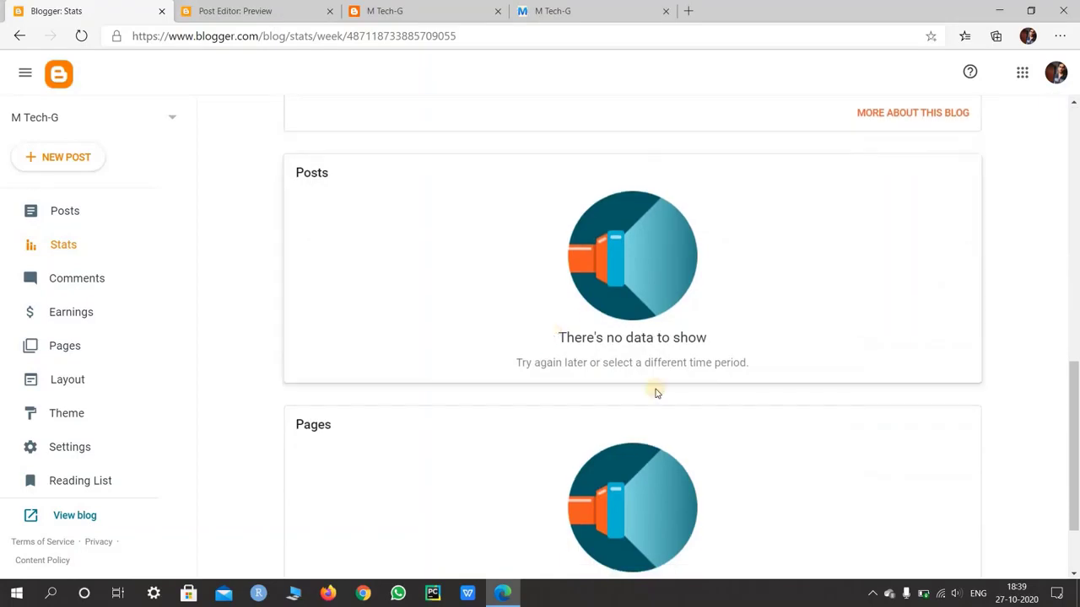
scroll(653, 391, up, 4)
click(939, 477)
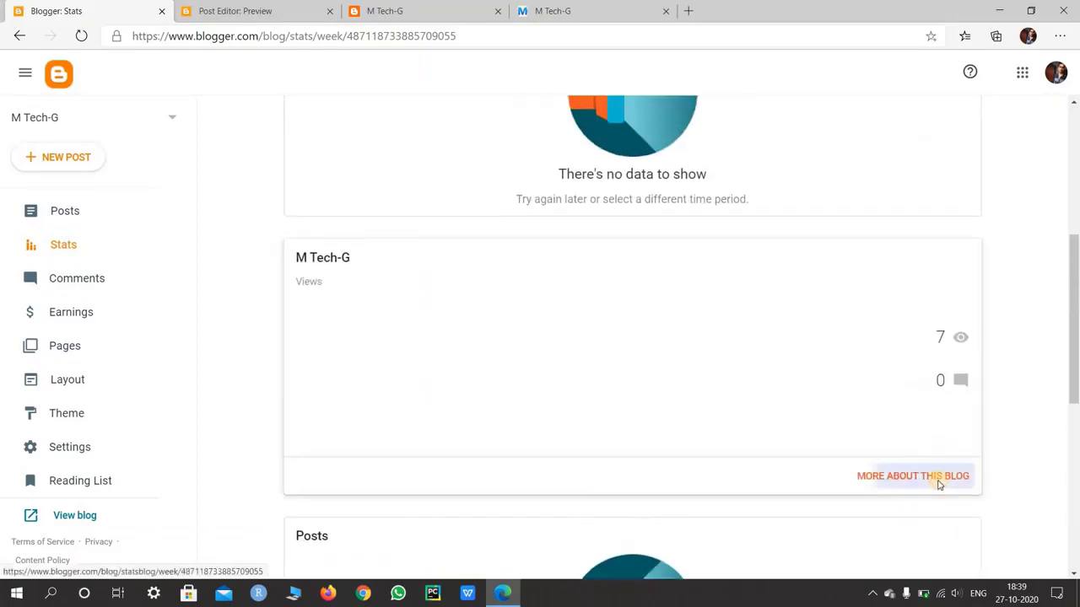
- Examine the blog's referrers, audience, search keywords and top locations, and return to the Stats overview
scroll(808, 284, down, 4)
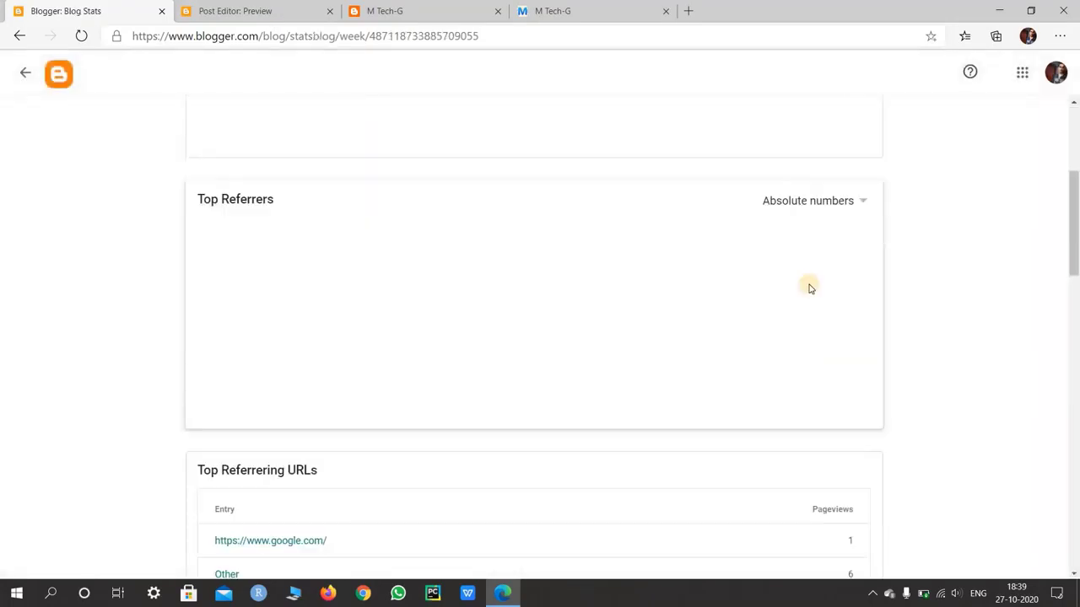
scroll(285, 356, down, 3)
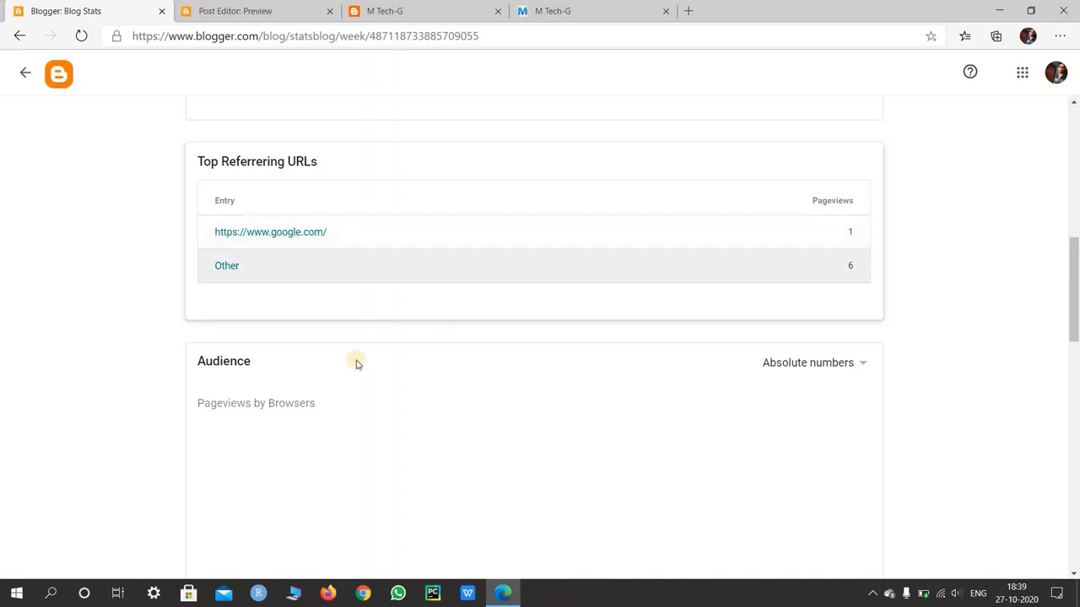
scroll(356, 363, down, 1)
scroll(356, 363, down, 10)
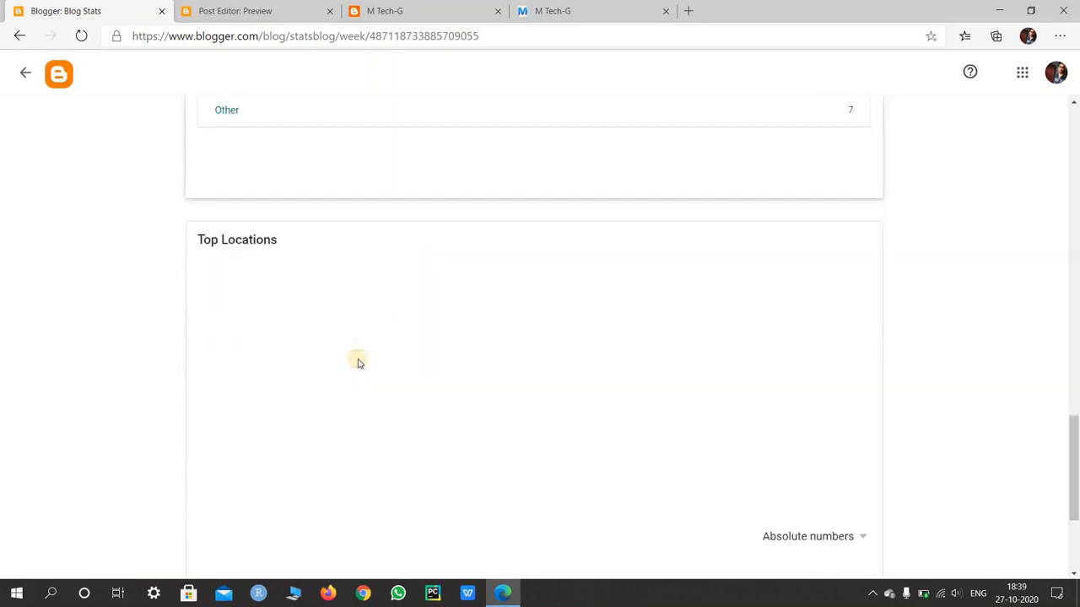
scroll(369, 320, up, 5)
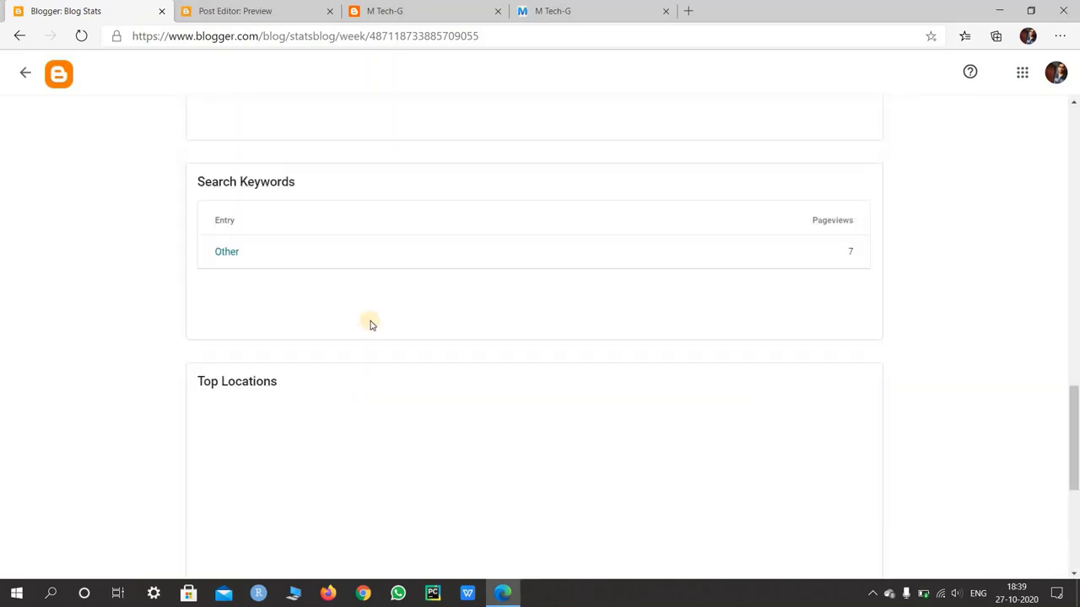
scroll(597, 313, down, 5)
scroll(596, 314, up, 8)
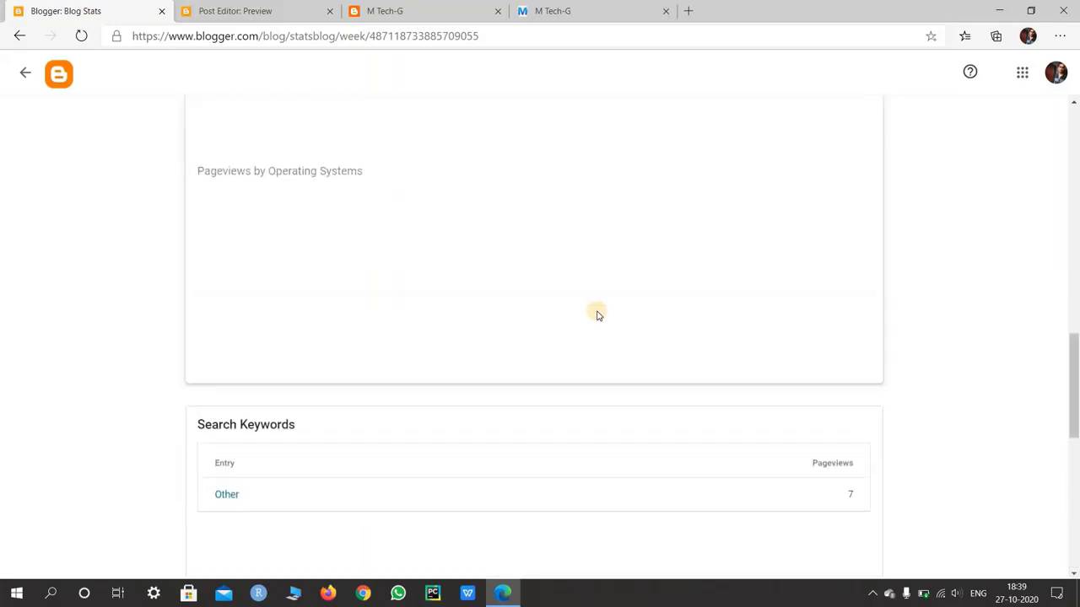
scroll(597, 313, down, 7)
scroll(597, 313, up, 3)
scroll(584, 310, down, 1)
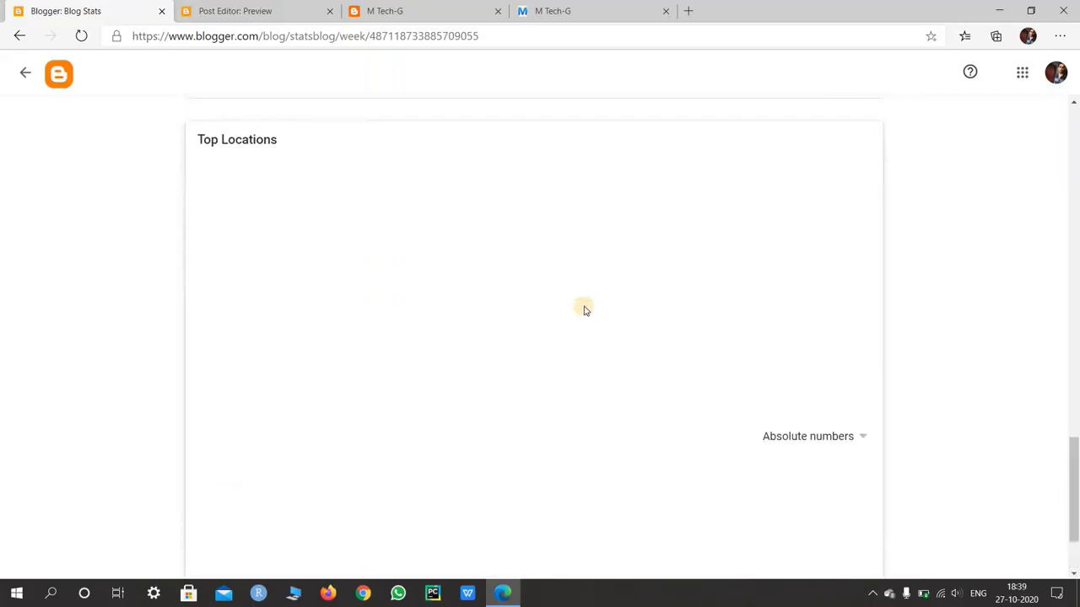
click(23, 73)
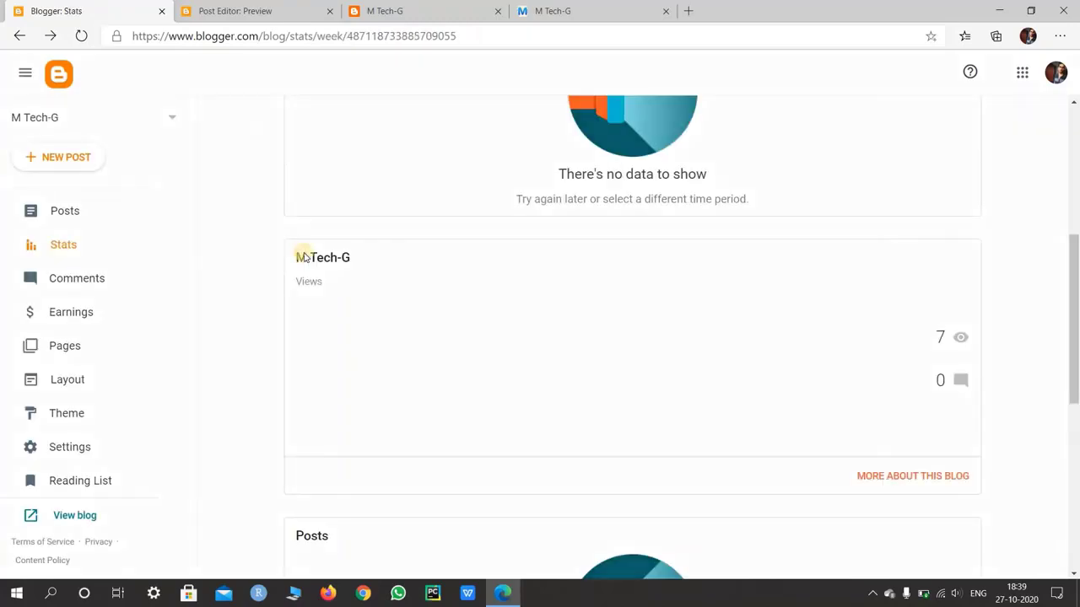